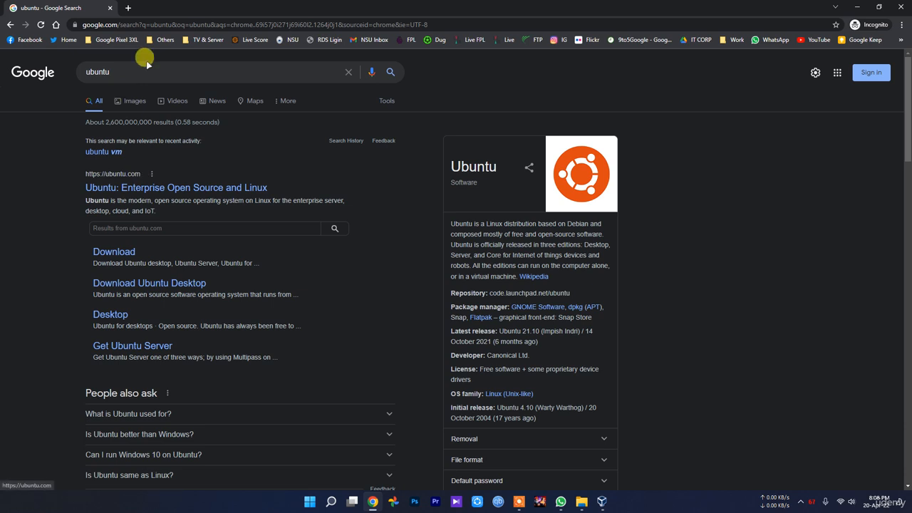
# Open the official Ubuntu website from the search results
pyautogui.click(162, 188)
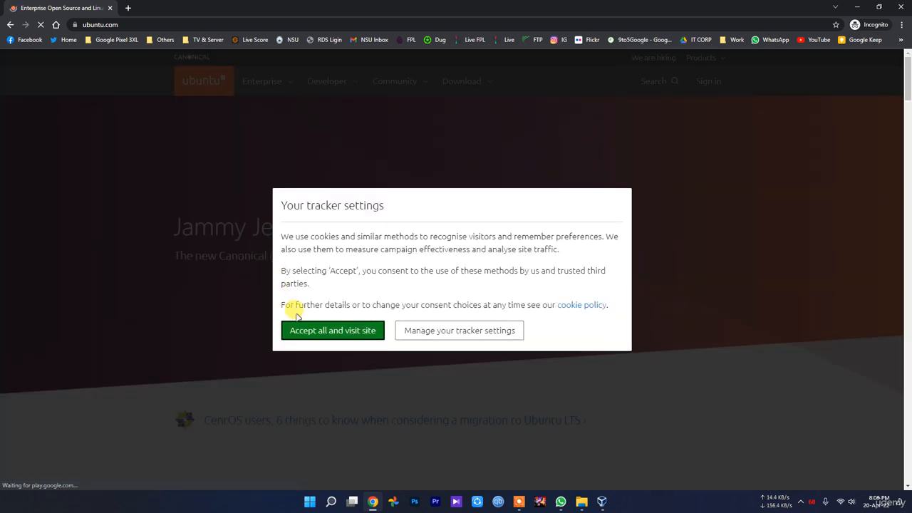
# Switch to File Explorer and look through the metasploitable-linux-2.0.0 and MSEdge.Win10.VirtualBox folders inside New folder
pyautogui.moveTo(579, 504)
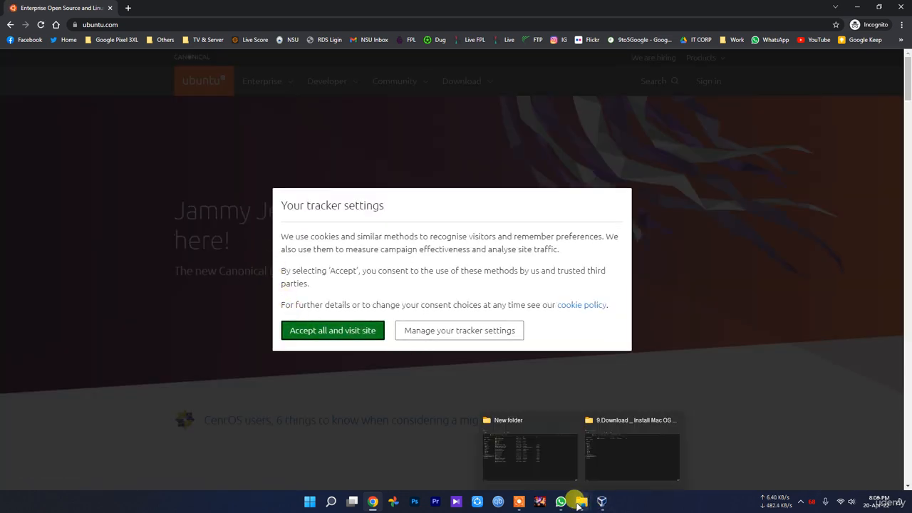
pyautogui.click(533, 463)
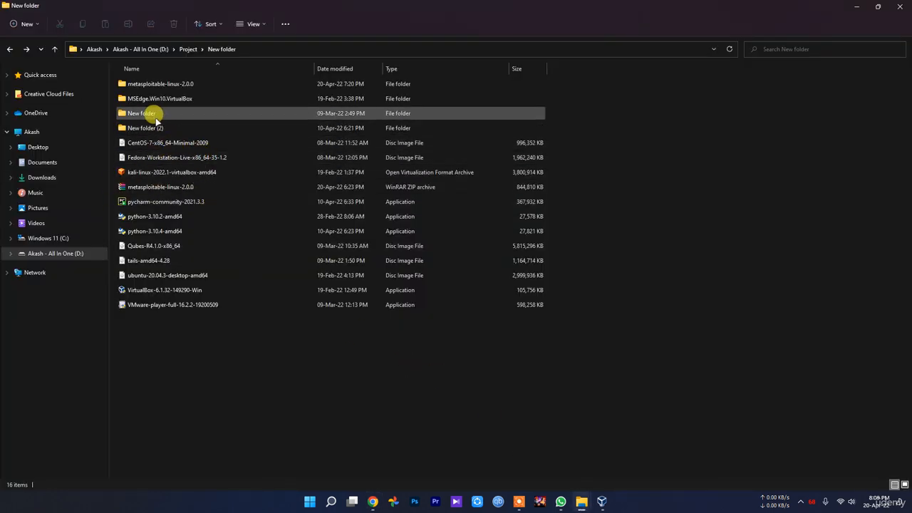
pyautogui.click(601, 501)
pyautogui.click(602, 504)
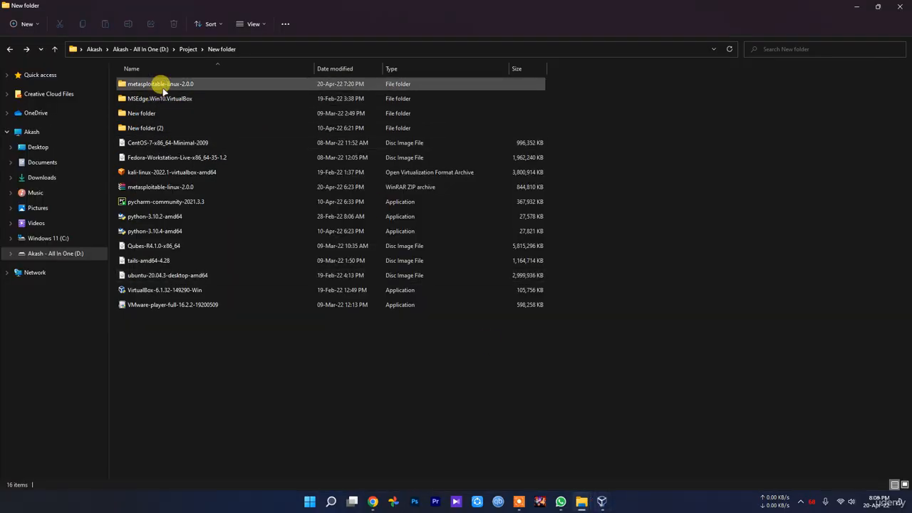
pyautogui.doubleClick(159, 84)
pyautogui.doubleClick(152, 84)
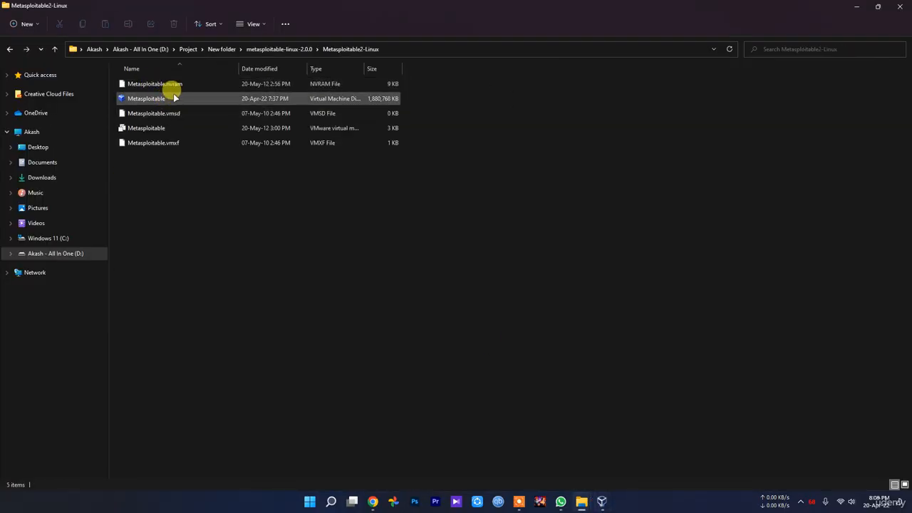
pyautogui.press('BackSpace')
pyautogui.press('BackSpace')
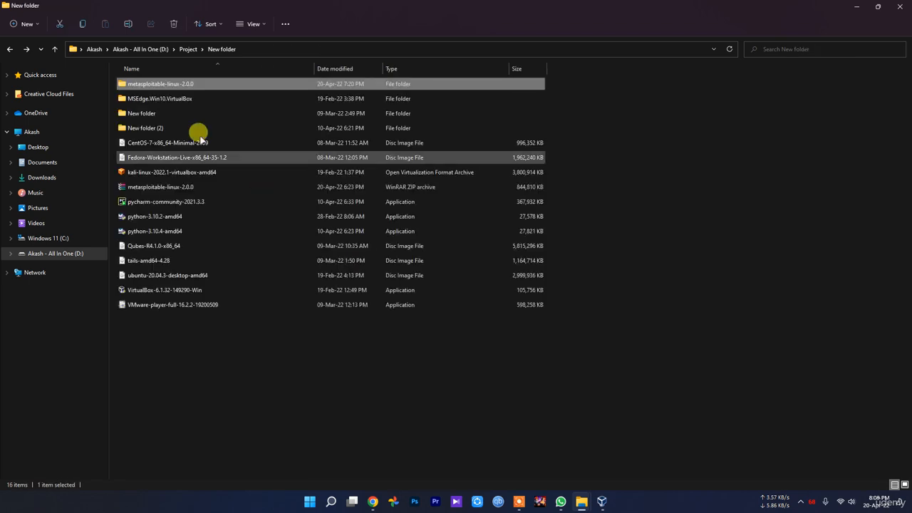
pyautogui.doubleClick(169, 99)
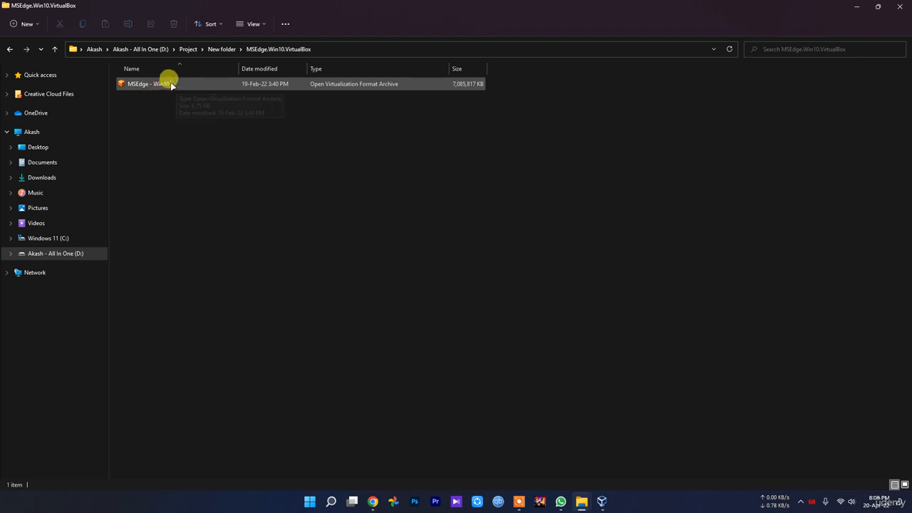
pyautogui.press('BackSpace')
pyautogui.click(357, 403)
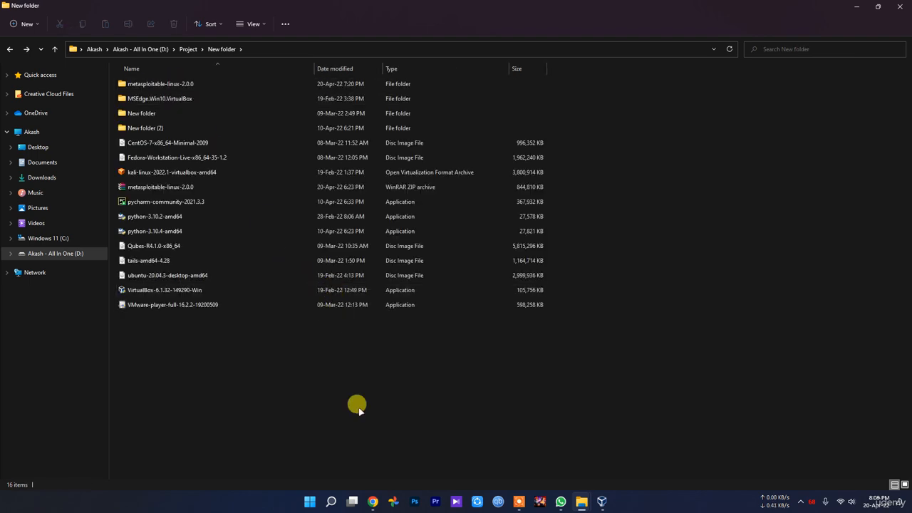
# Return to the Ubuntu website in Chrome and accept all of its trackers
pyautogui.click(367, 503)
pyautogui.click(336, 332)
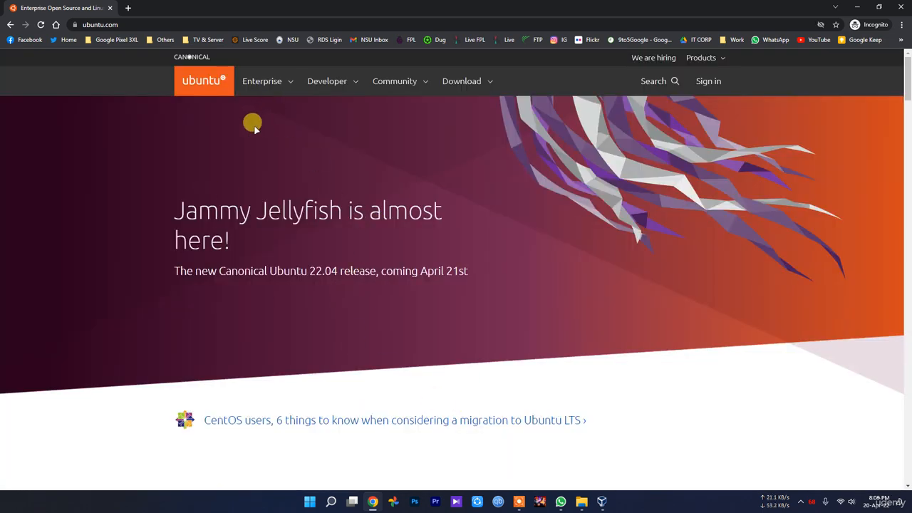
# Request the Ubuntu Desktop 20.04.4 LTS download from the site and cancel saving the disc image
pyautogui.click(472, 83)
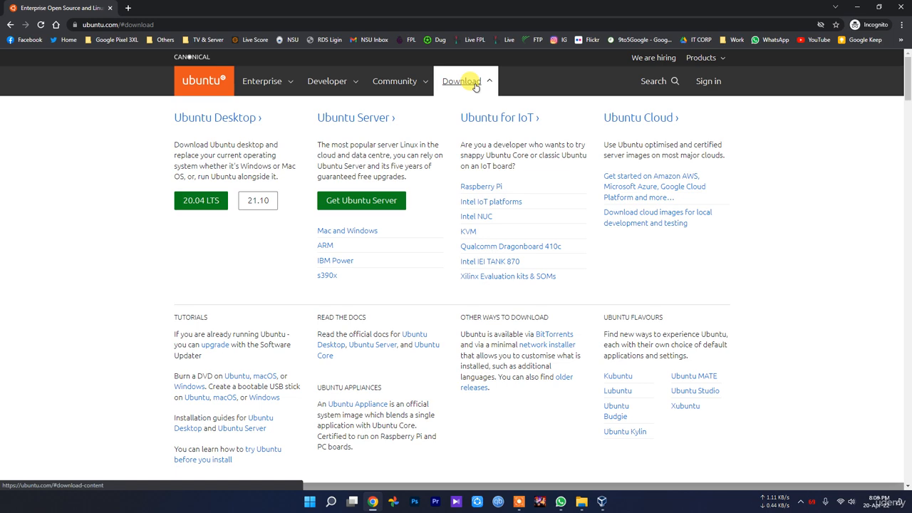
pyautogui.click(229, 119)
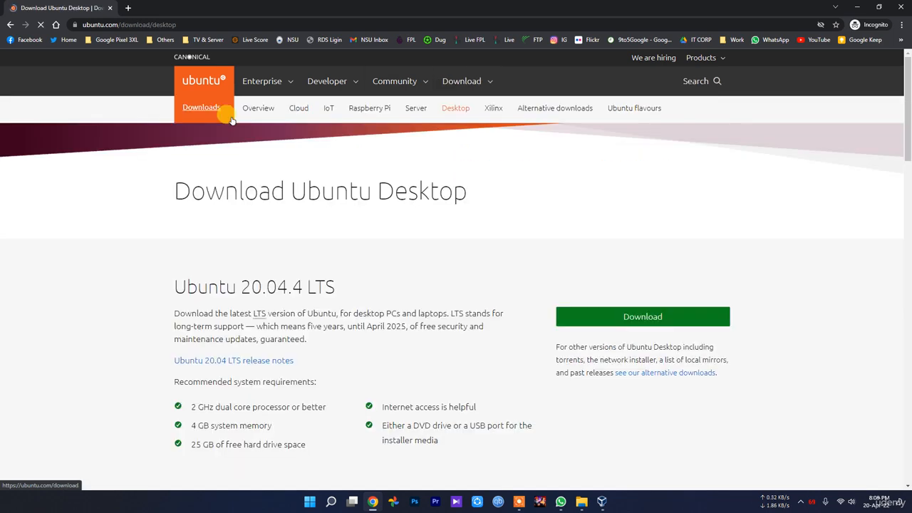
pyautogui.click(611, 315)
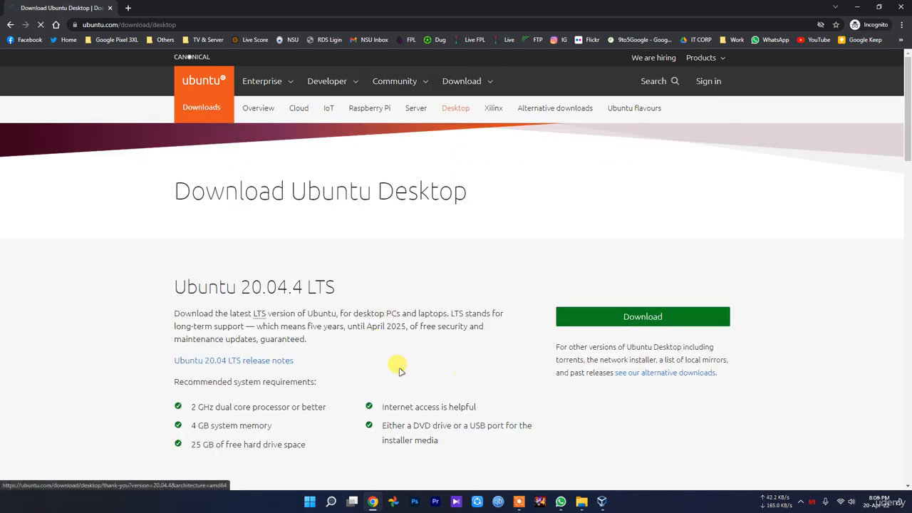
pyautogui.scroll(-10, 390, 359)
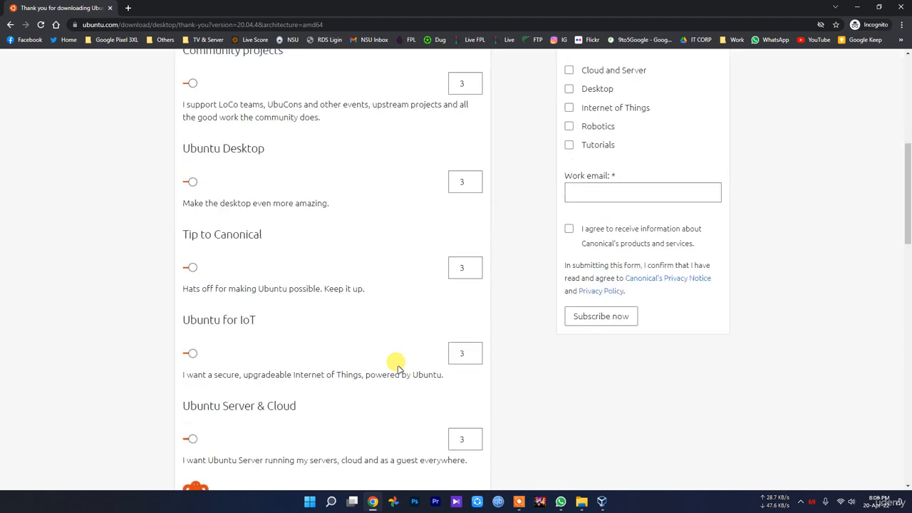
pyautogui.scroll(10, 236, 380)
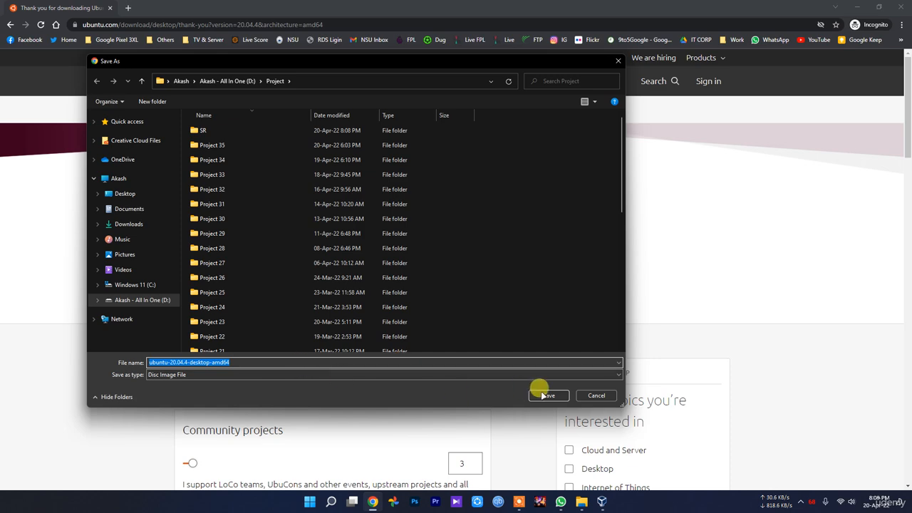
pyautogui.click(596, 397)
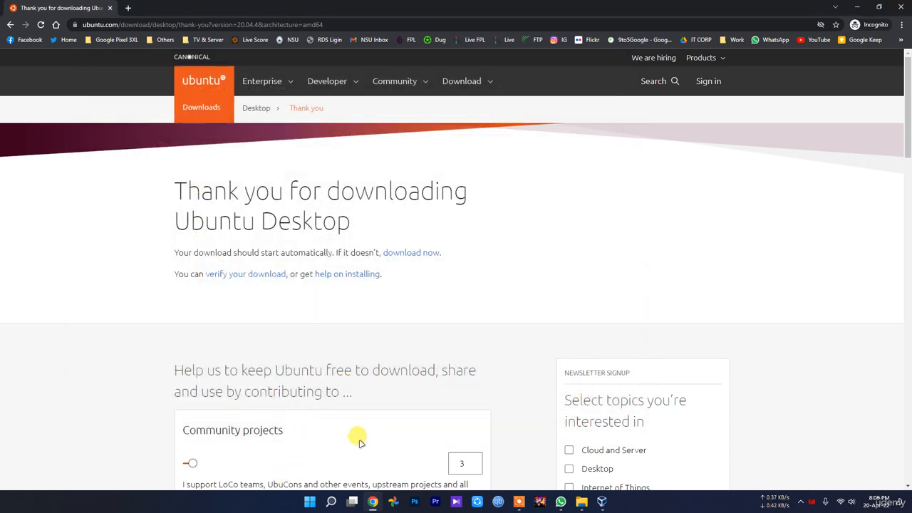
# Switch to File Explorer and check the full file name of the ubuntu-20.04.3-desktop-amd64 image in its property details
pyautogui.click(583, 502)
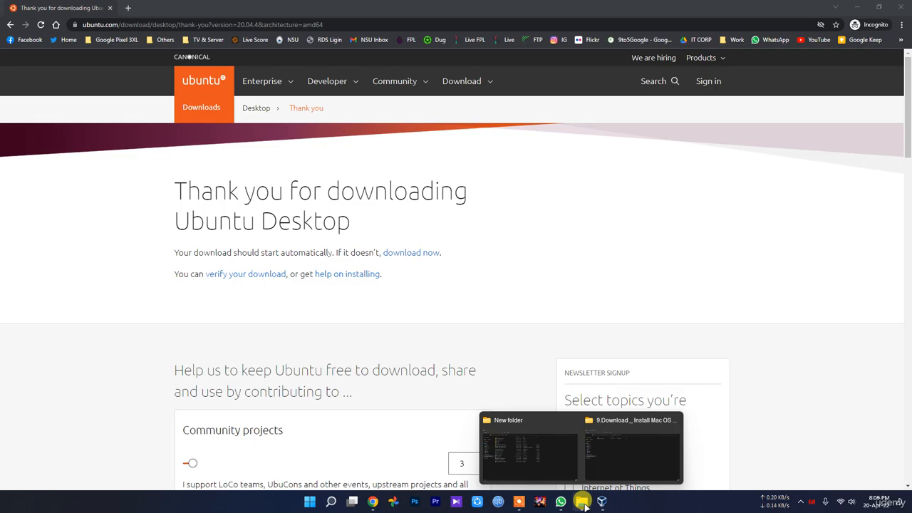
pyautogui.click(521, 456)
pyautogui.click(192, 280)
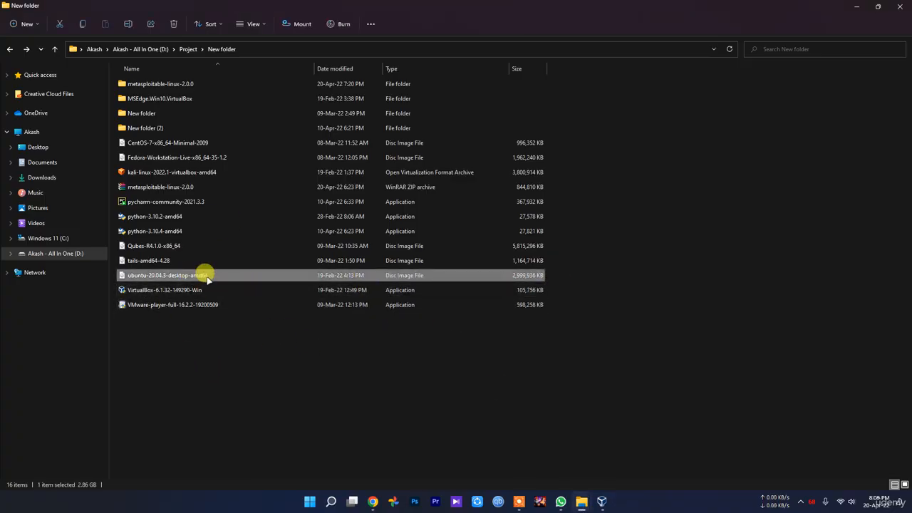
pyautogui.rightClick(207, 279)
pyautogui.click(241, 373)
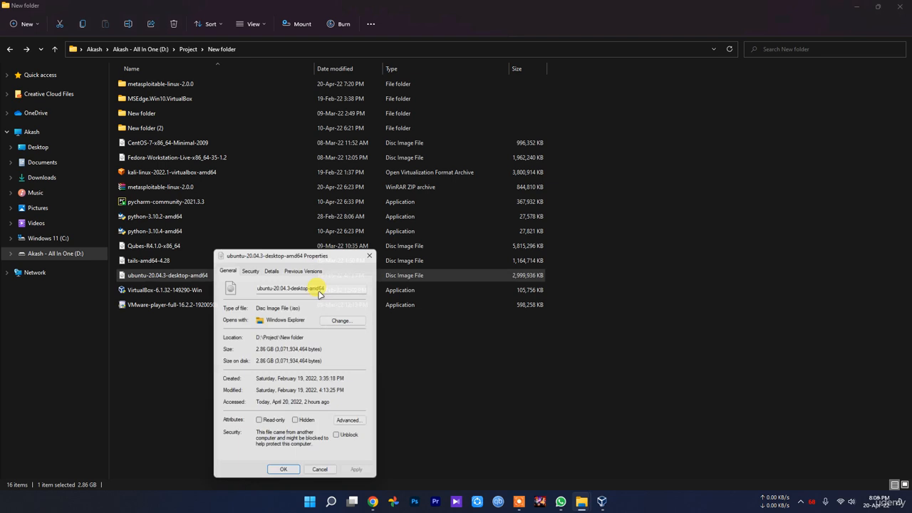
pyautogui.click(271, 266)
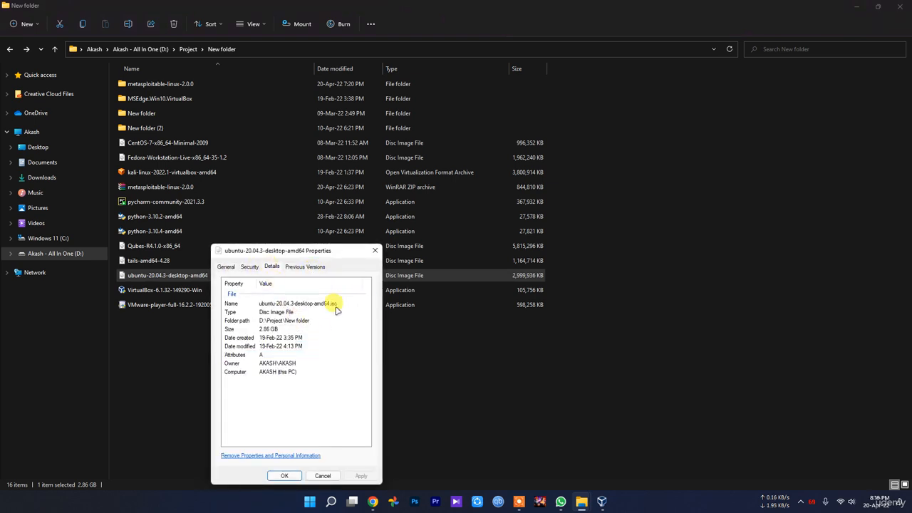
pyautogui.click(375, 251)
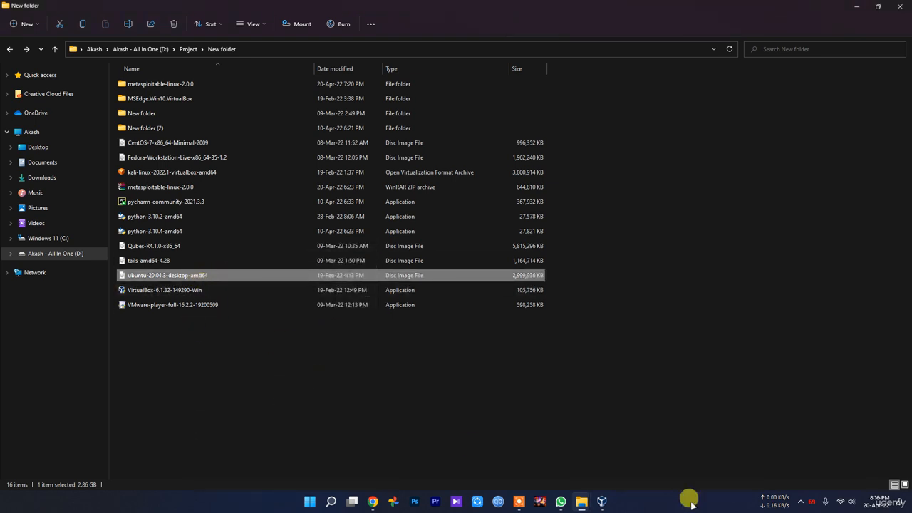
pyautogui.click(406, 399)
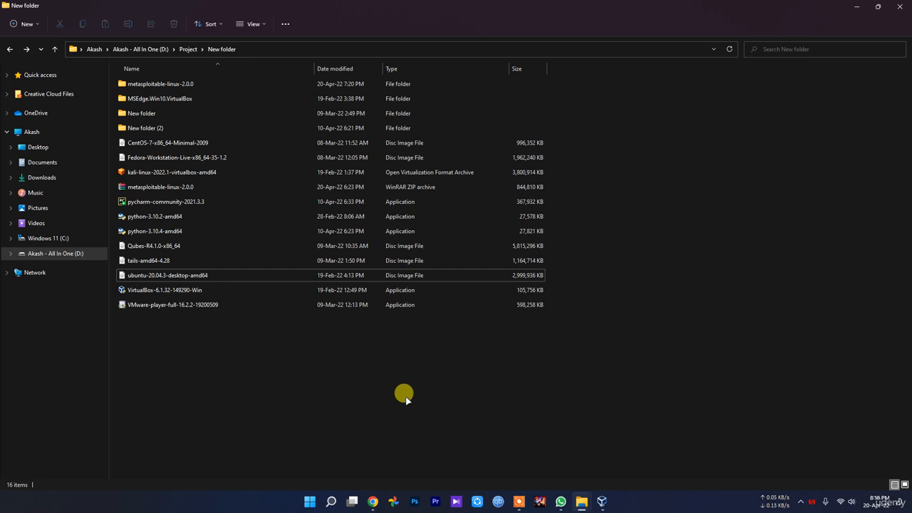
# Switch to VirtualBox Manager and start a new virtual machine named Ubuntu2
pyautogui.click(602, 501)
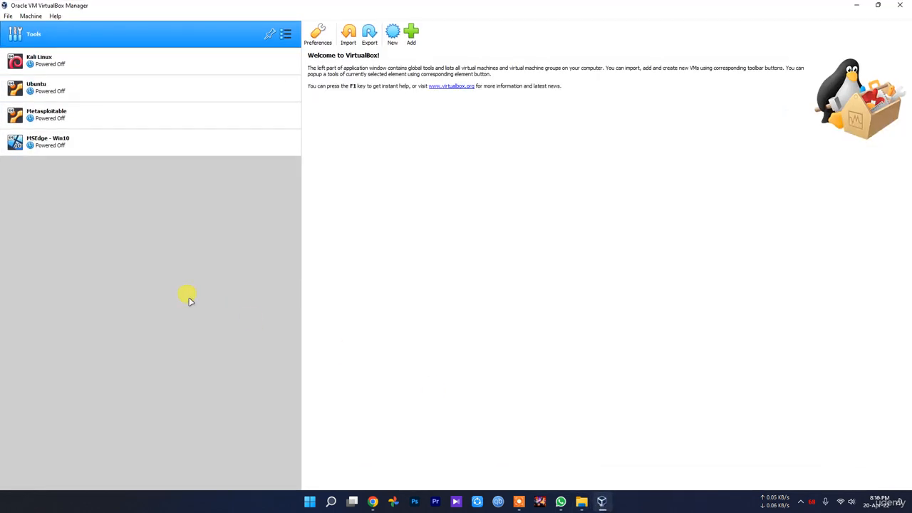
pyautogui.click(392, 32)
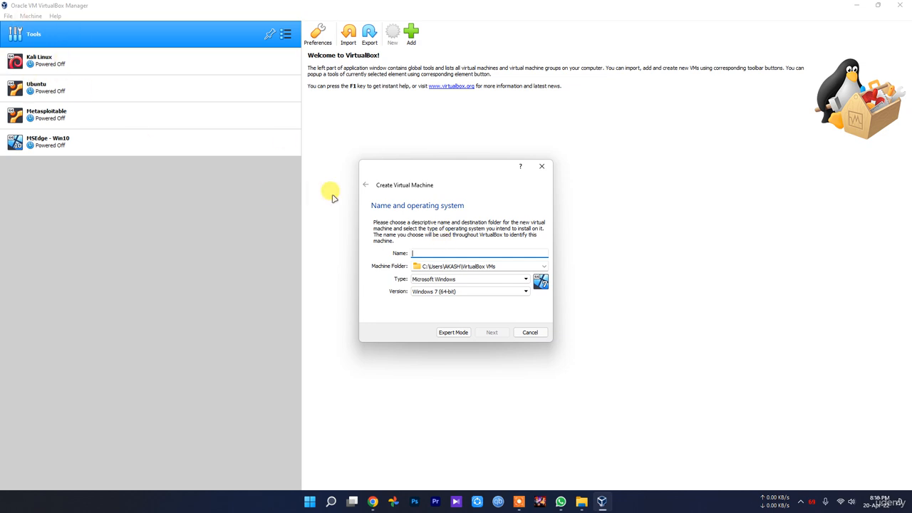
pyautogui.write('Ubuntu2')
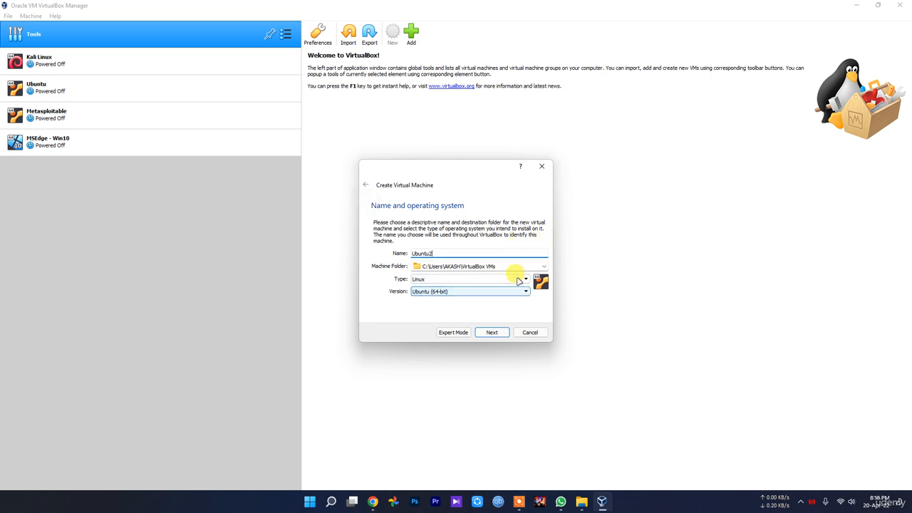
# Set the new virtual machine's folder to VM's on drive D
pyautogui.click(544, 268)
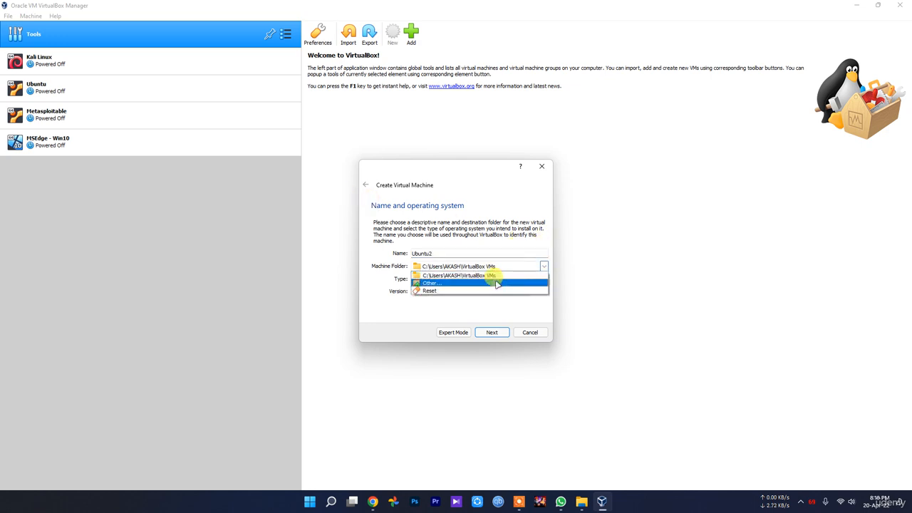
pyautogui.click(498, 282)
pyautogui.scroll(-2, 403, 346)
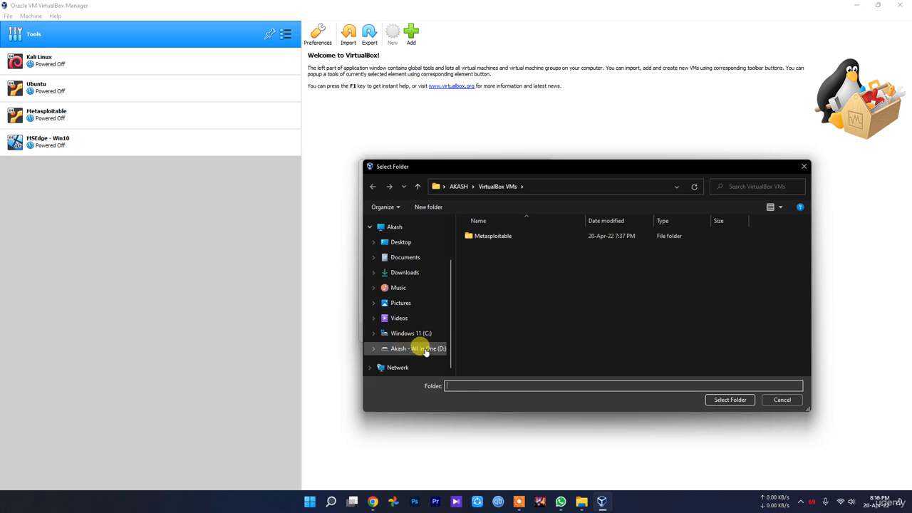
pyautogui.click(416, 348)
pyautogui.click(498, 368)
pyautogui.doubleClick(497, 368)
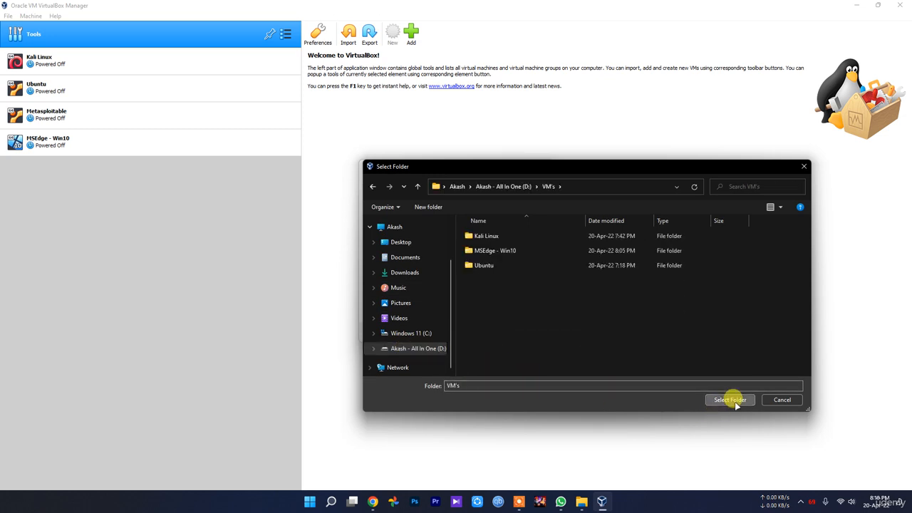
pyautogui.click(730, 400)
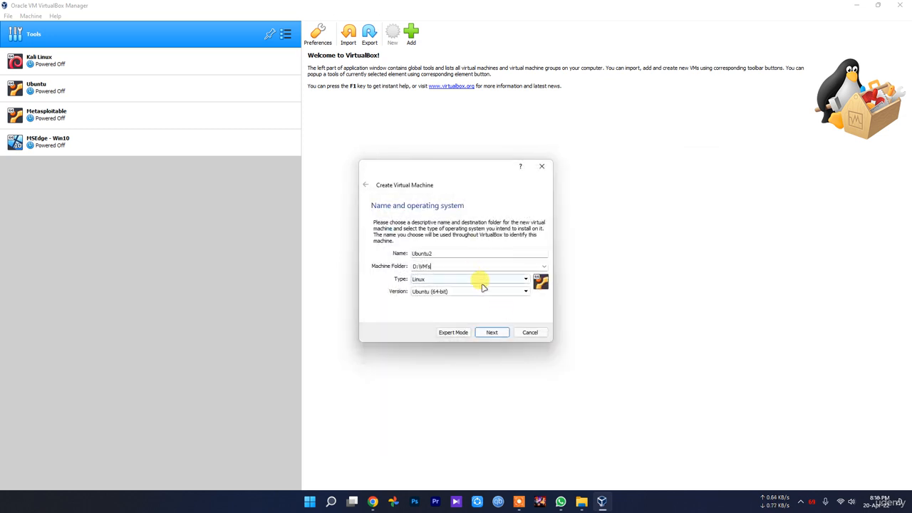
# Check the operating system choices, keep type Linux and version Ubuntu (64-bit), and continue to the memory size
pyautogui.click(429, 278)
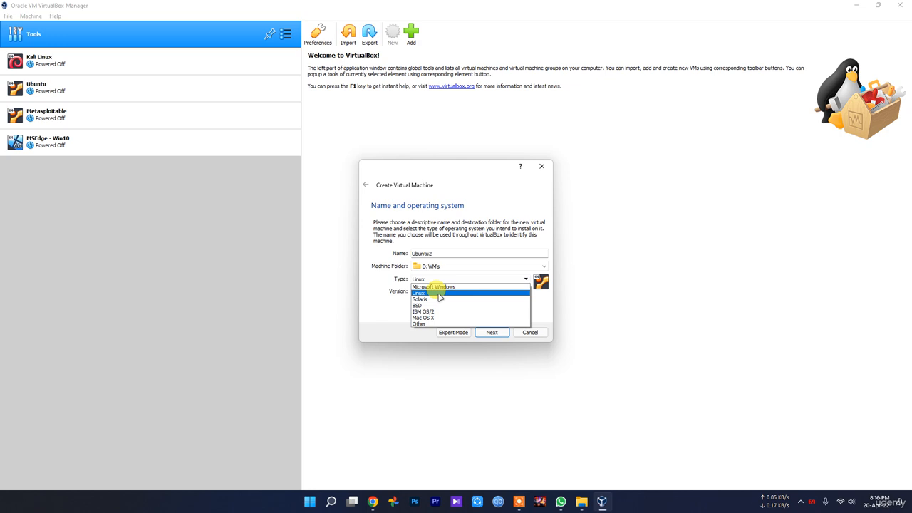
pyautogui.click(439, 293)
pyautogui.click(460, 292)
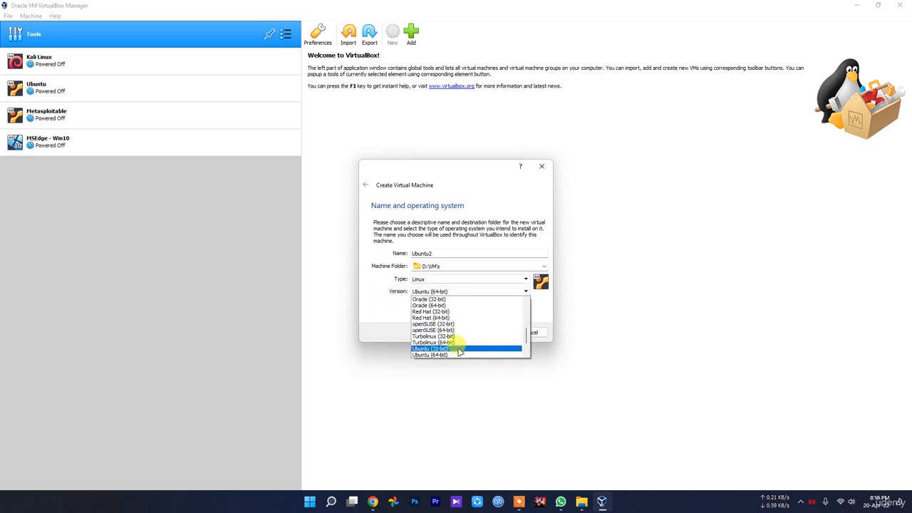
pyautogui.click(369, 314)
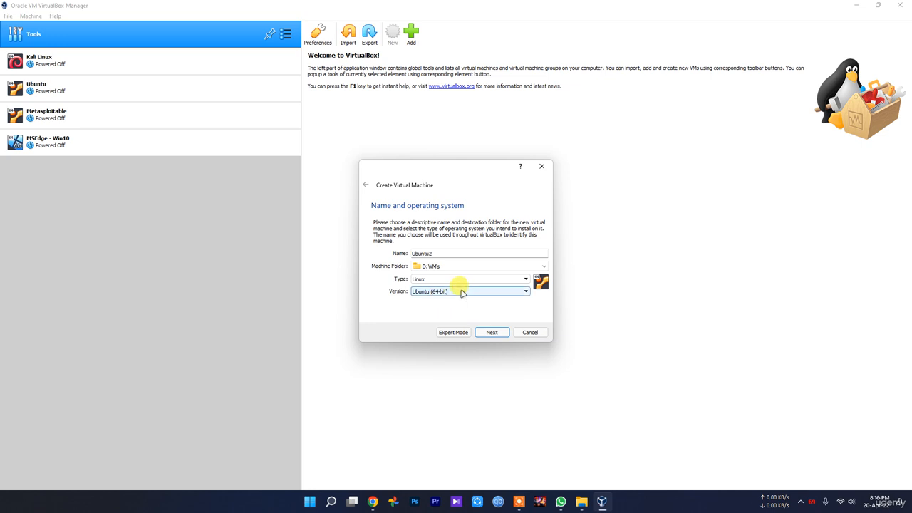
pyautogui.click(453, 296)
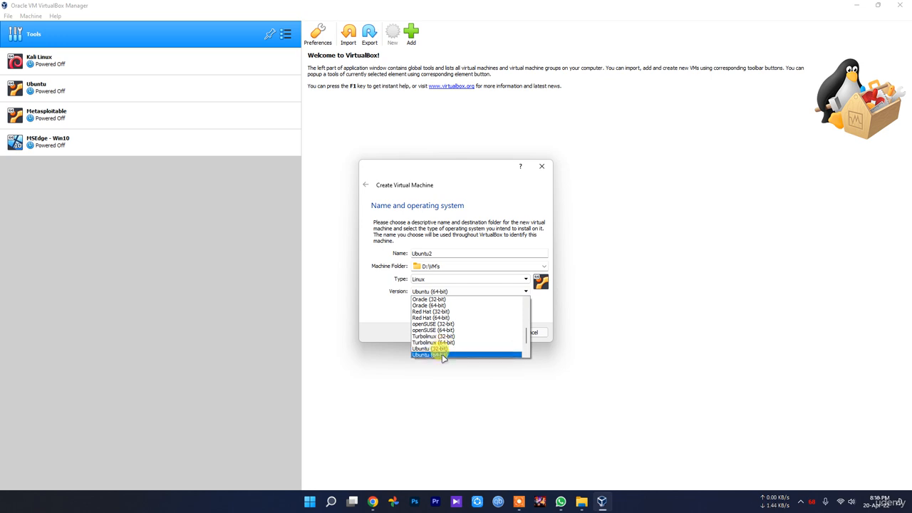
pyautogui.click(377, 311)
pyautogui.click(492, 333)
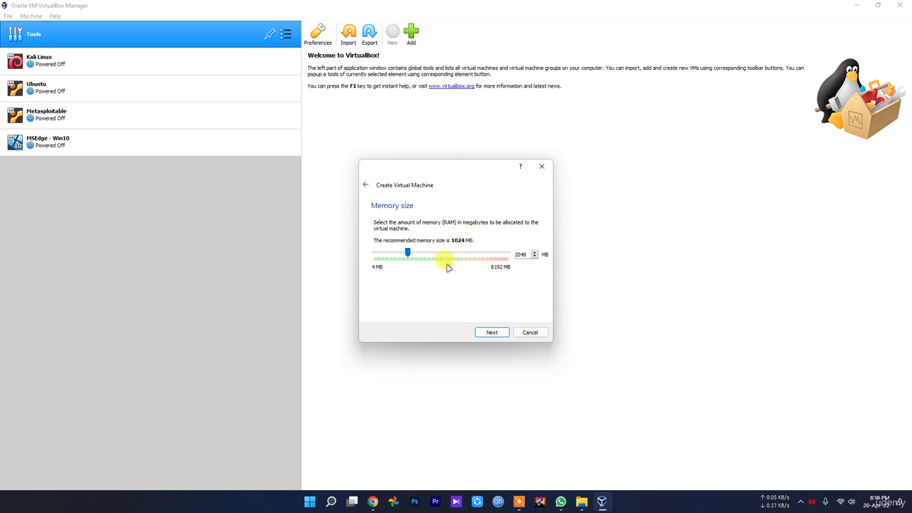
# Accept a memory size of 2048 MB and choose to create a virtual hard disk now
pyautogui.click(491, 332)
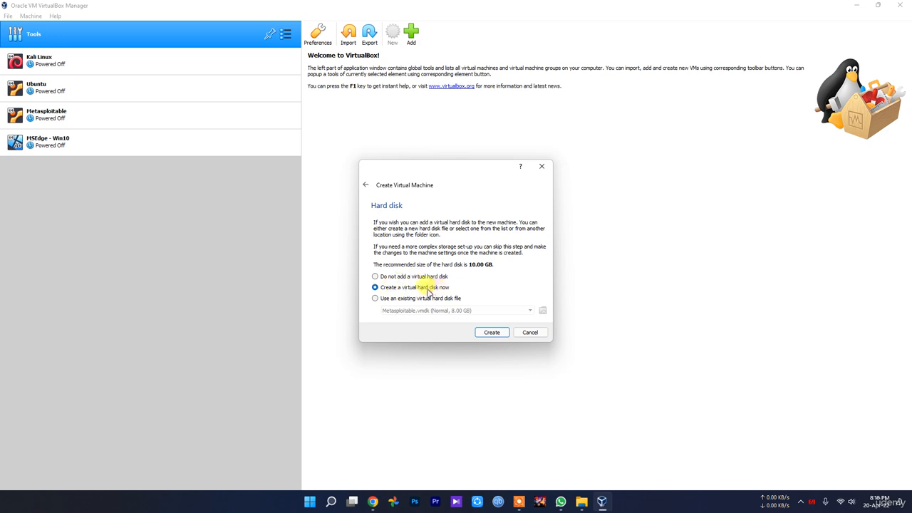
pyautogui.click(492, 332)
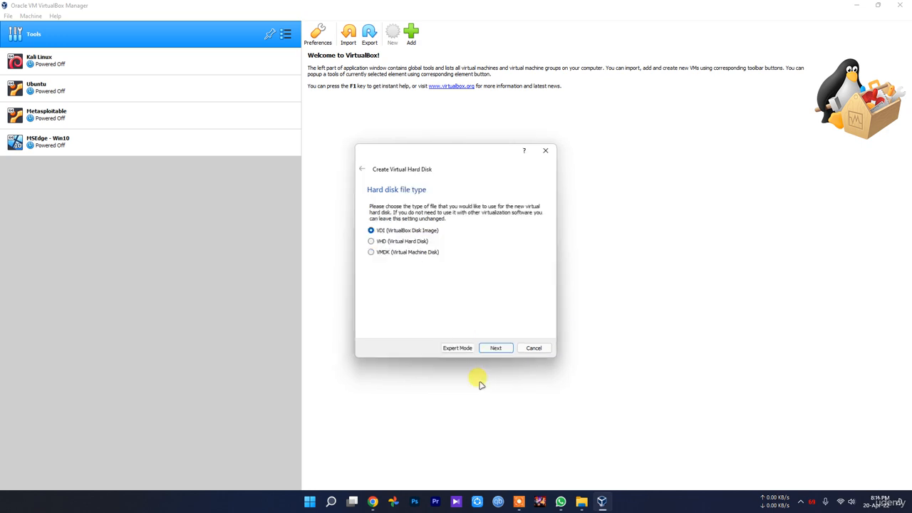
# Create the Ubuntu2 hard disk as a dynamically allocated VDI with a size of 20 GB
pyautogui.click(496, 349)
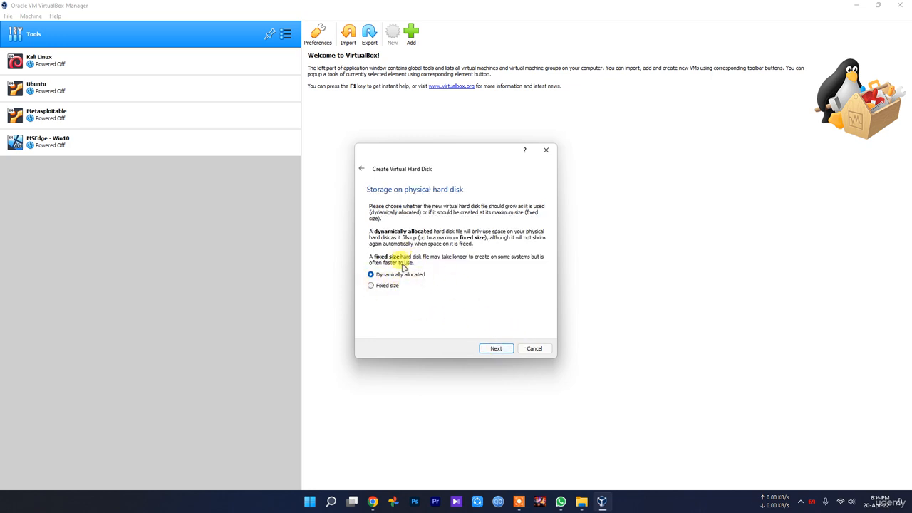
pyautogui.click(493, 349)
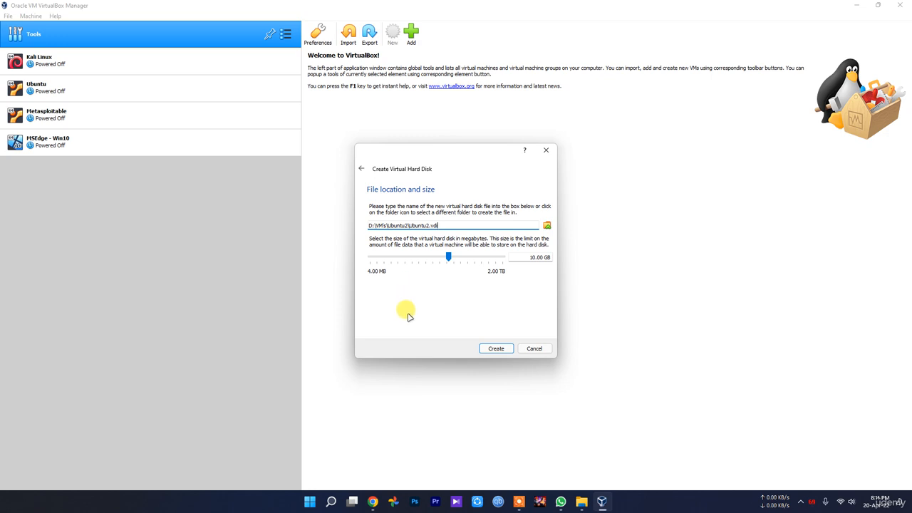
pyautogui.click(450, 256)
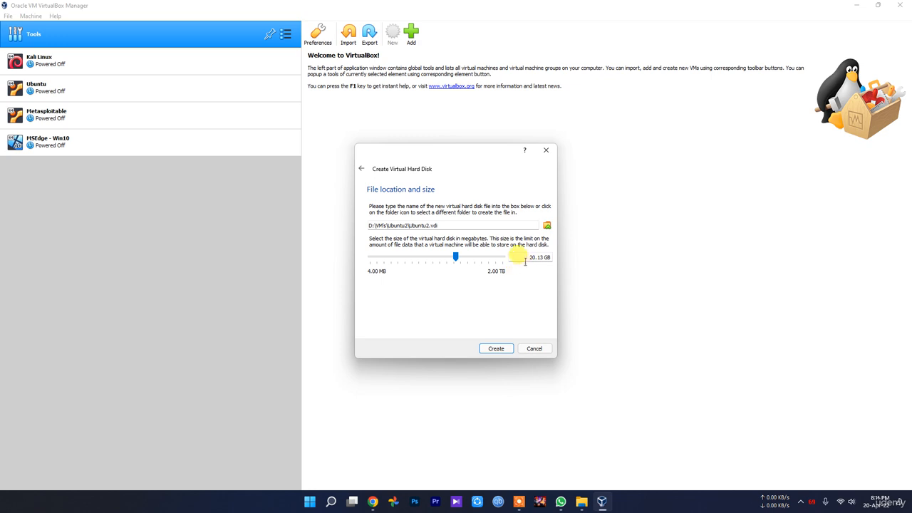
pyautogui.moveTo(526, 259); pyautogui.dragTo(616, 261)
pyautogui.write('20')
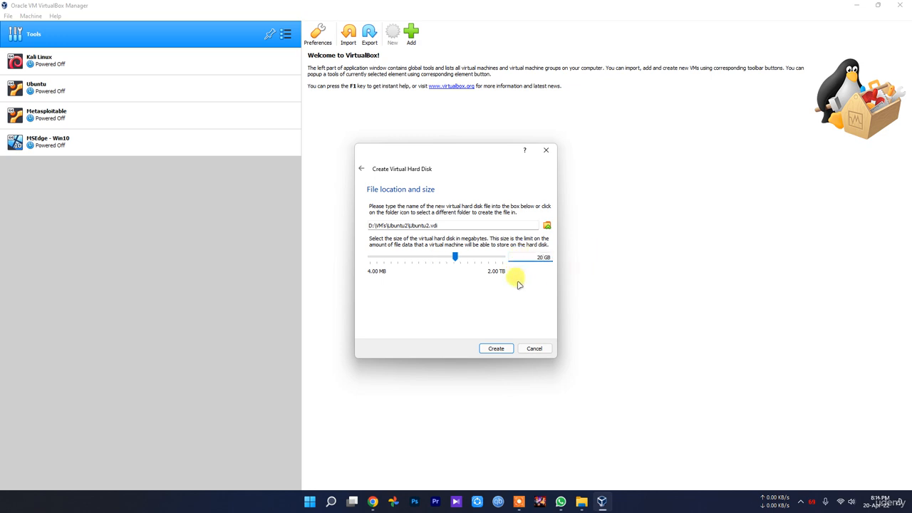
pyautogui.click(498, 348)
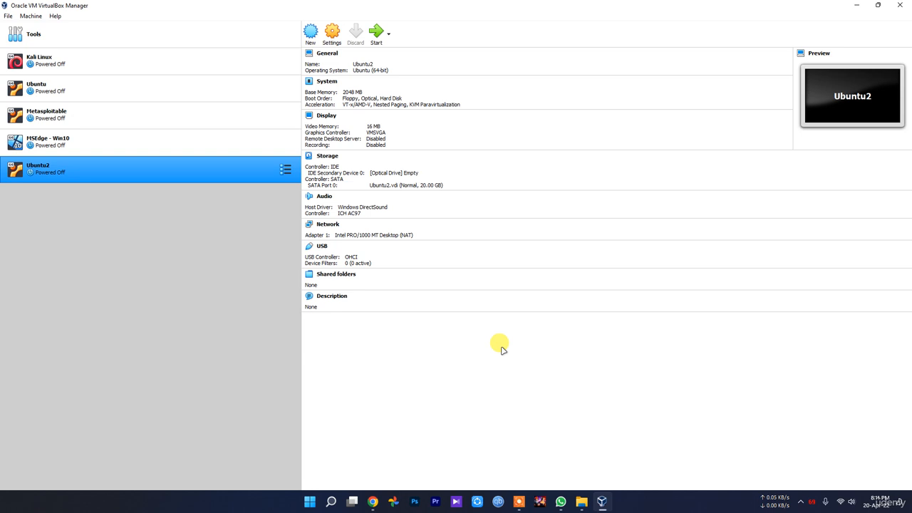
# Set Ubuntu2's processor count to 2 in its system settings and check the motherboard options
pyautogui.click(332, 33)
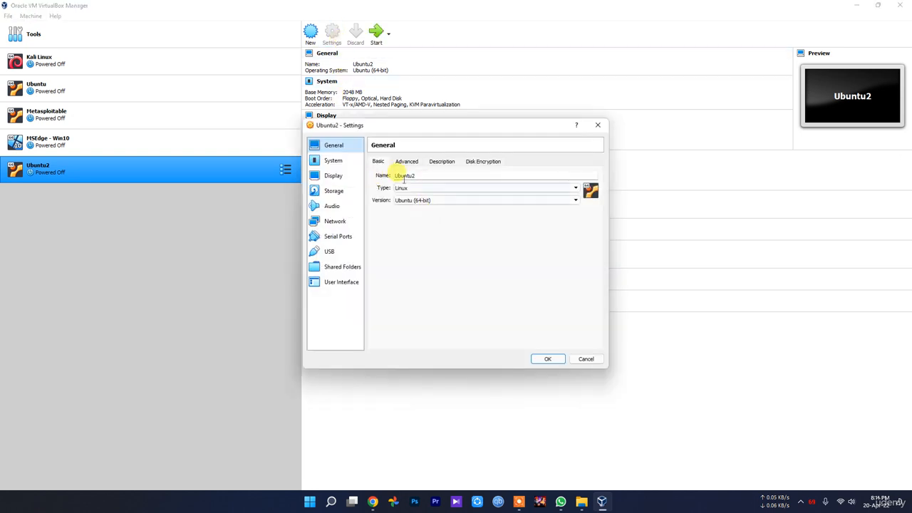
pyautogui.click(339, 162)
pyautogui.click(425, 162)
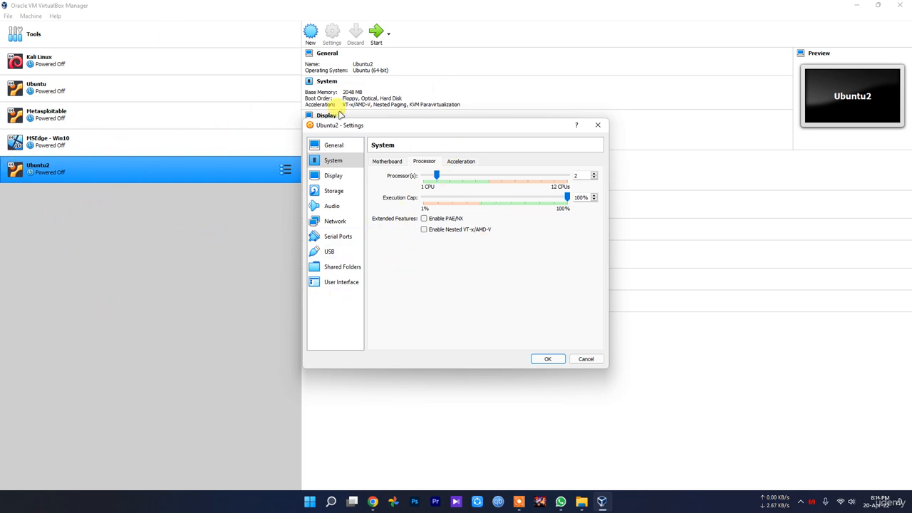
pyautogui.click(390, 162)
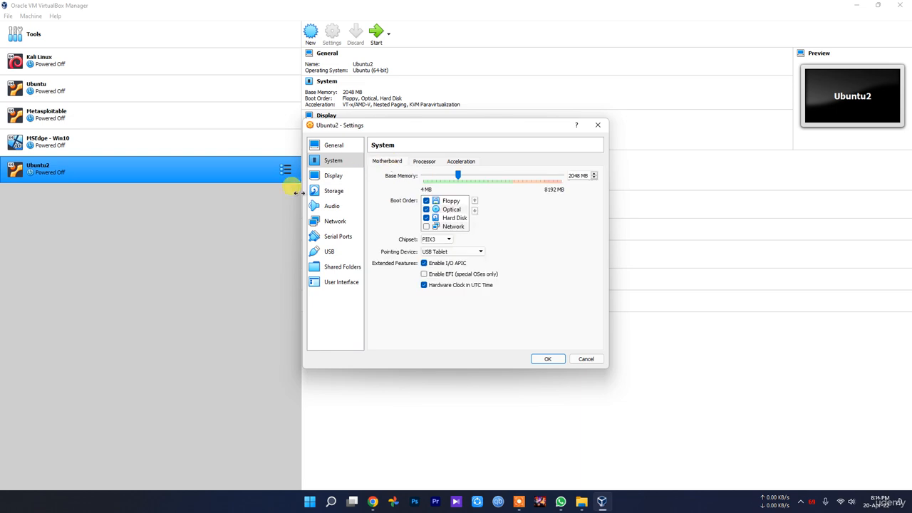
# Attach Ubuntu2's network adapter 1 to Bridged Adapter and save the settings
pyautogui.click(334, 176)
pyautogui.click(335, 192)
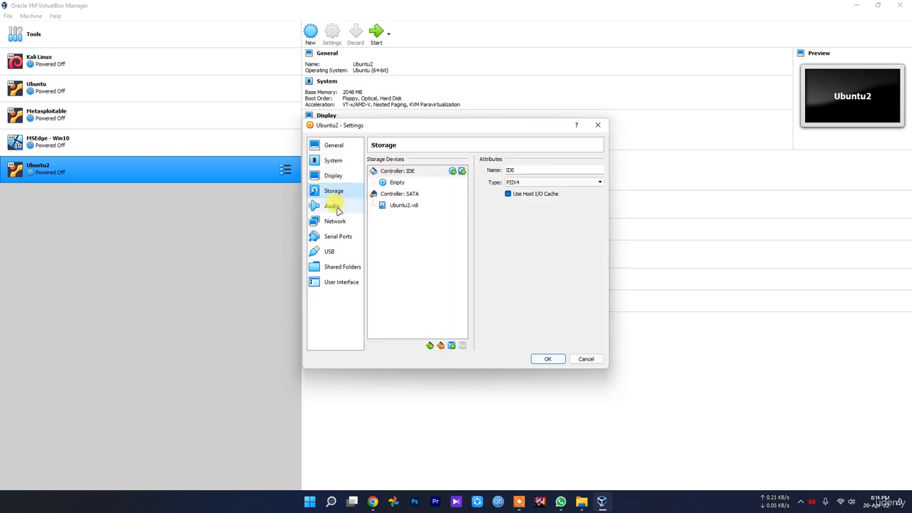
pyautogui.click(335, 207)
pyautogui.click(343, 223)
pyautogui.click(438, 189)
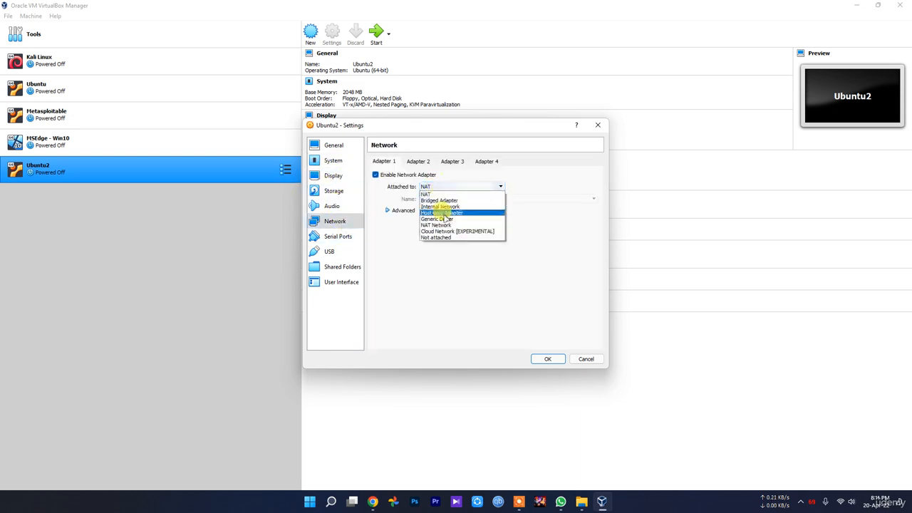
pyautogui.click(440, 209)
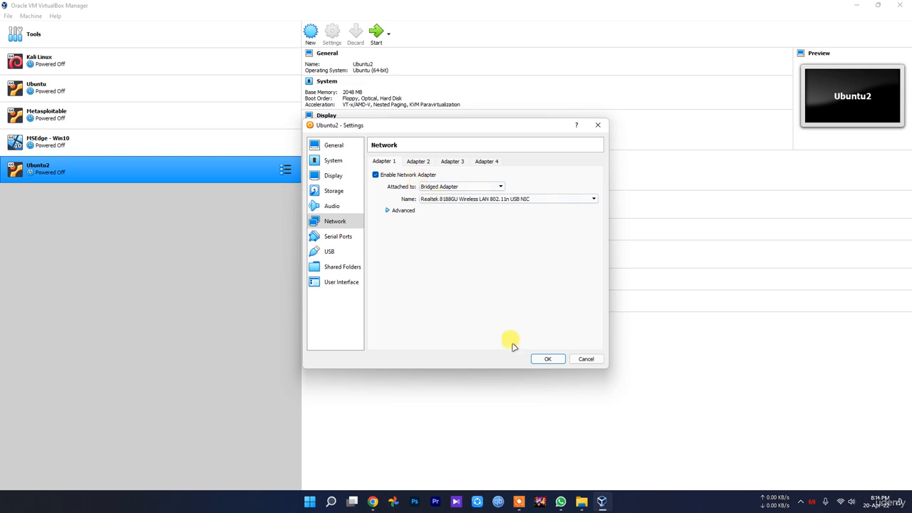
pyautogui.click(549, 359)
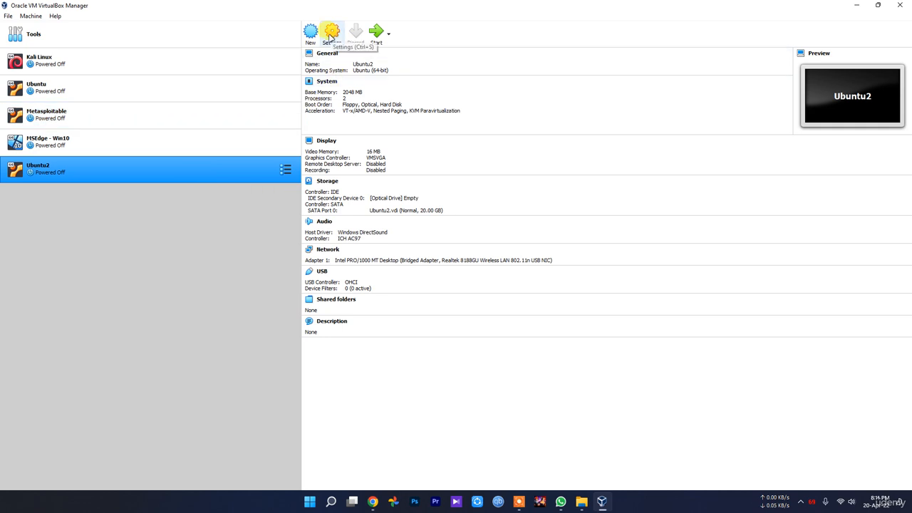
# Load the ubuntu-20.04.3-desktop-amd64 disc image into Ubuntu2's empty IDE optical drive and save the settings
pyautogui.click(330, 35)
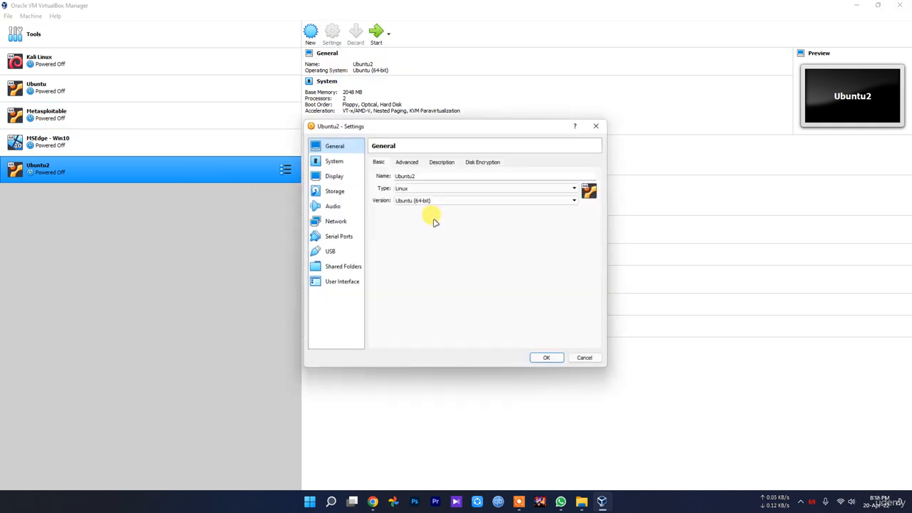
pyautogui.click(335, 190)
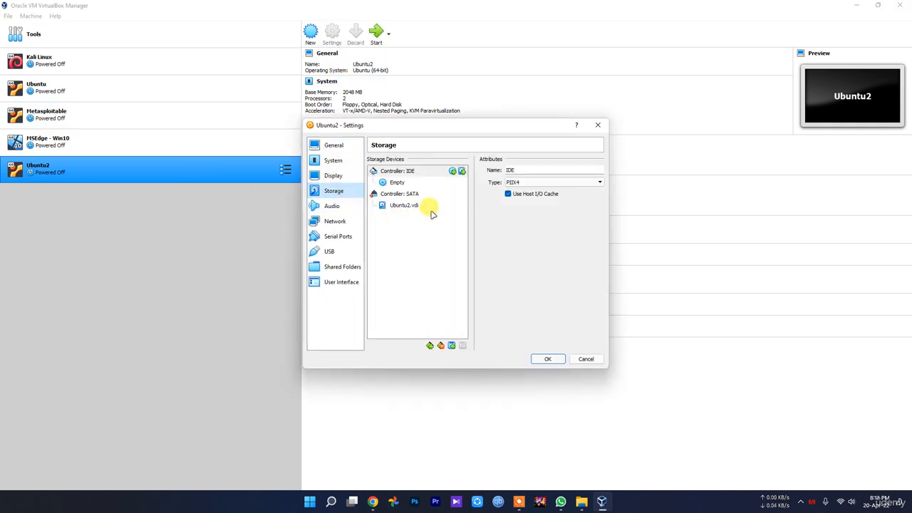
pyautogui.click(399, 182)
pyautogui.click(599, 172)
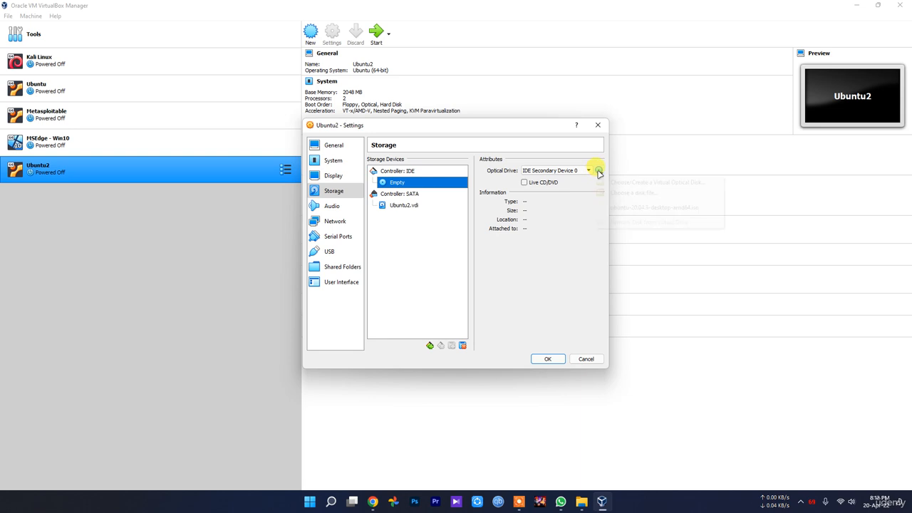
pyautogui.click(630, 193)
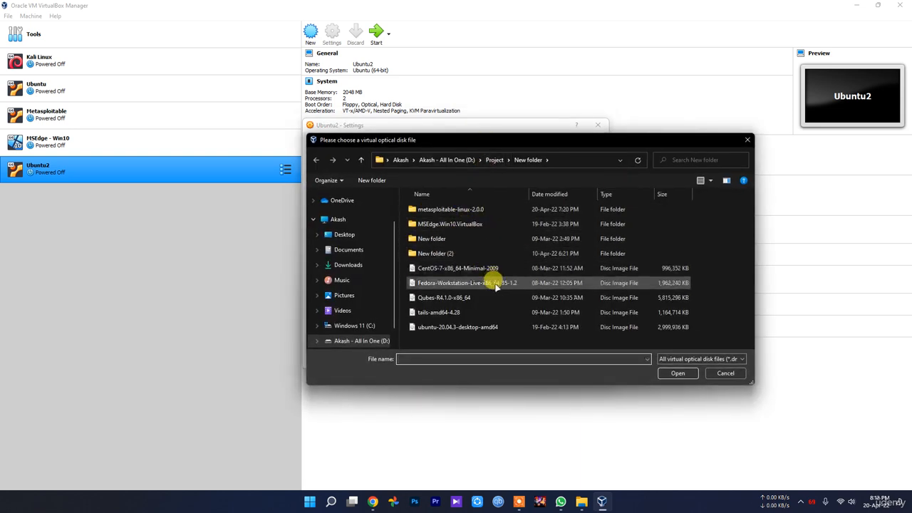
pyautogui.click(458, 328)
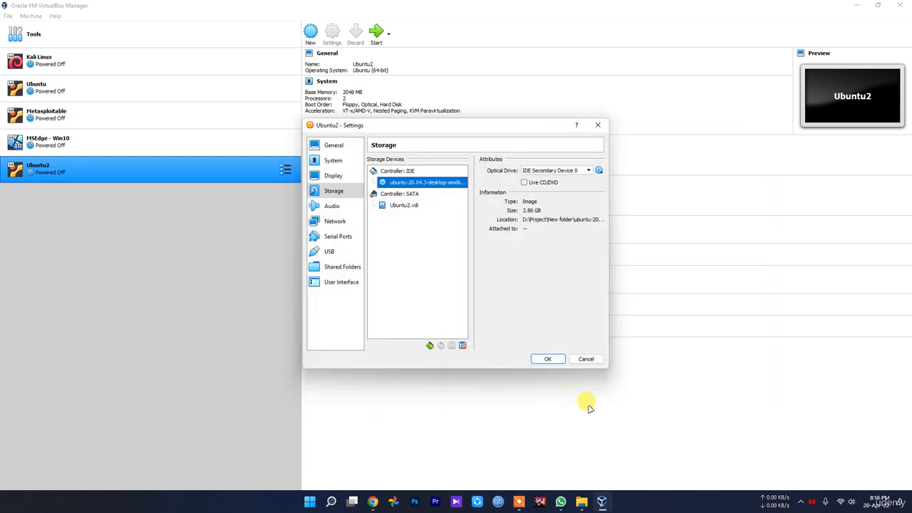
pyautogui.click(553, 360)
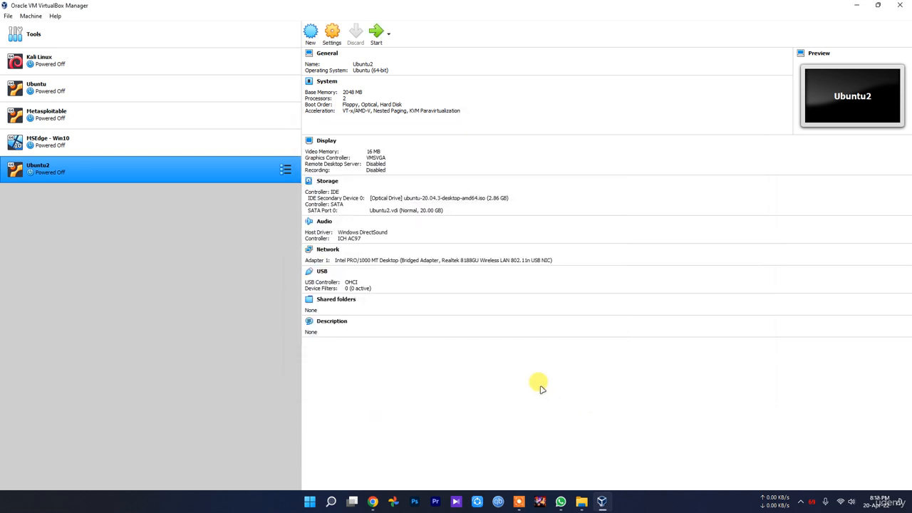
# Start Ubuntu2, dismiss the keyboard and mouse notices, and choose to try Ubuntu without installing it
pyautogui.click(376, 32)
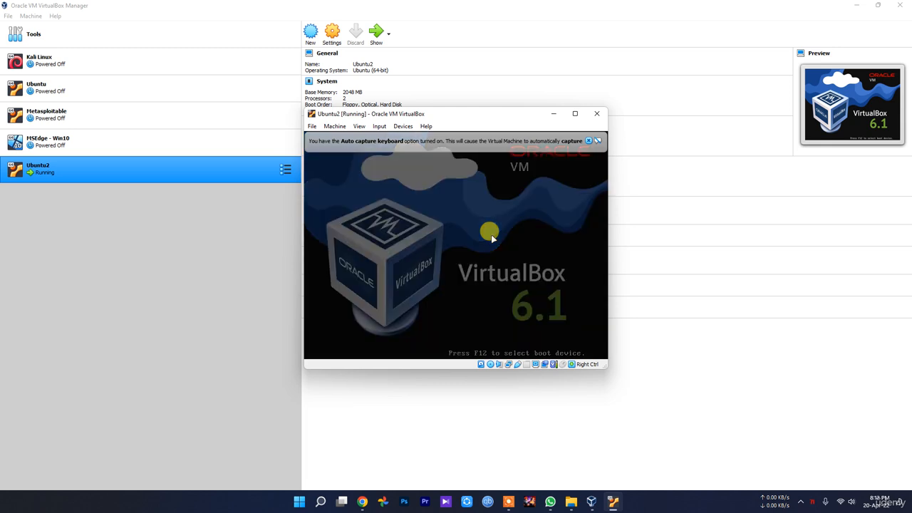
pyautogui.click(589, 141)
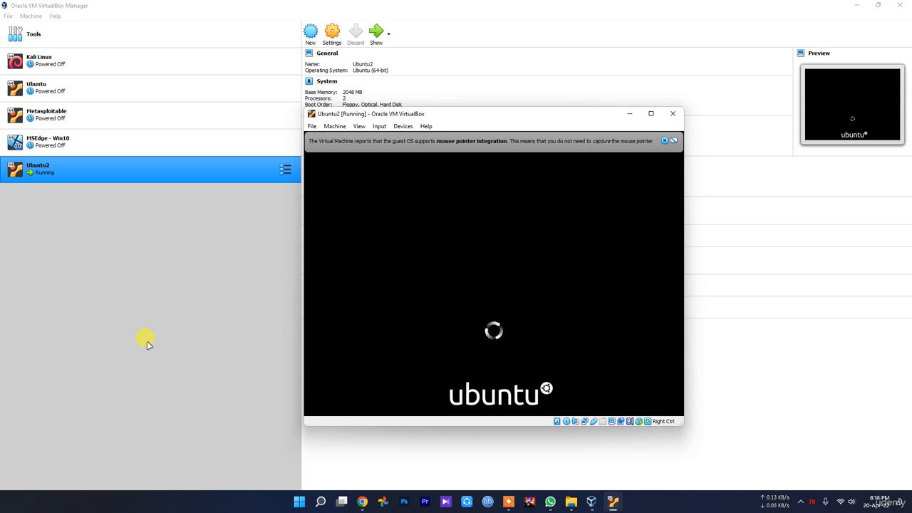
pyautogui.click(664, 140)
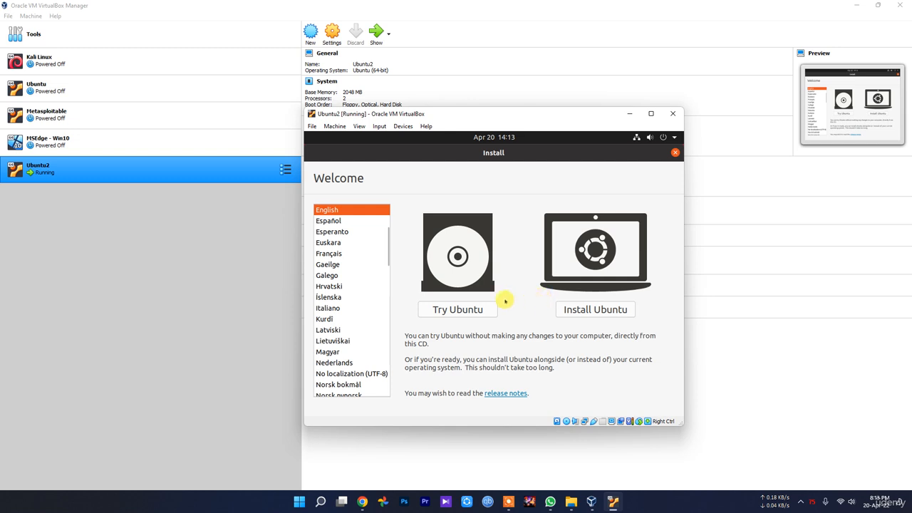
pyautogui.click(464, 310)
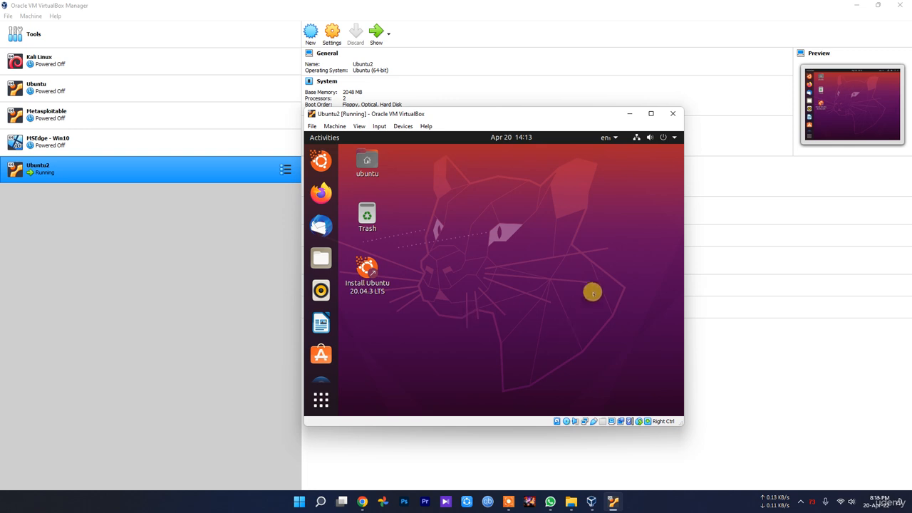
# Search Ubuntu's applications for "ter" and open the Terminal
pyautogui.click(322, 405)
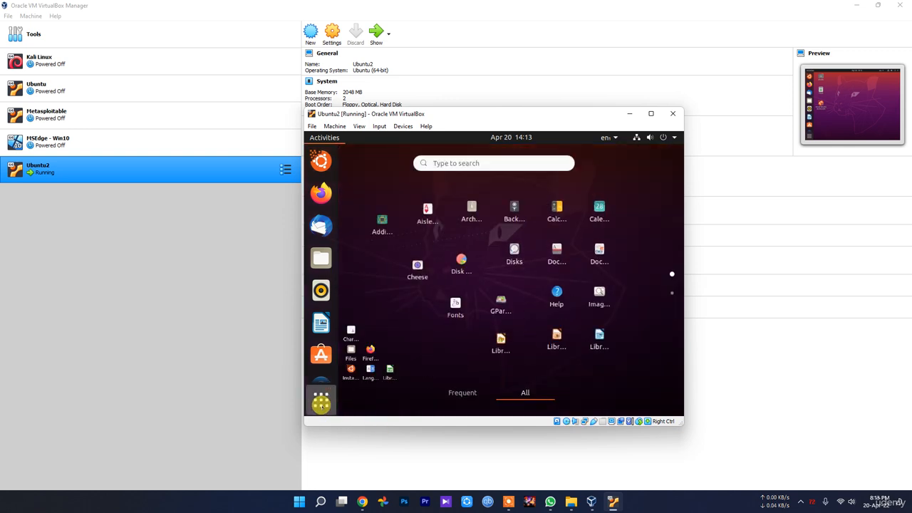
pyautogui.click(320, 405)
pyautogui.click(321, 404)
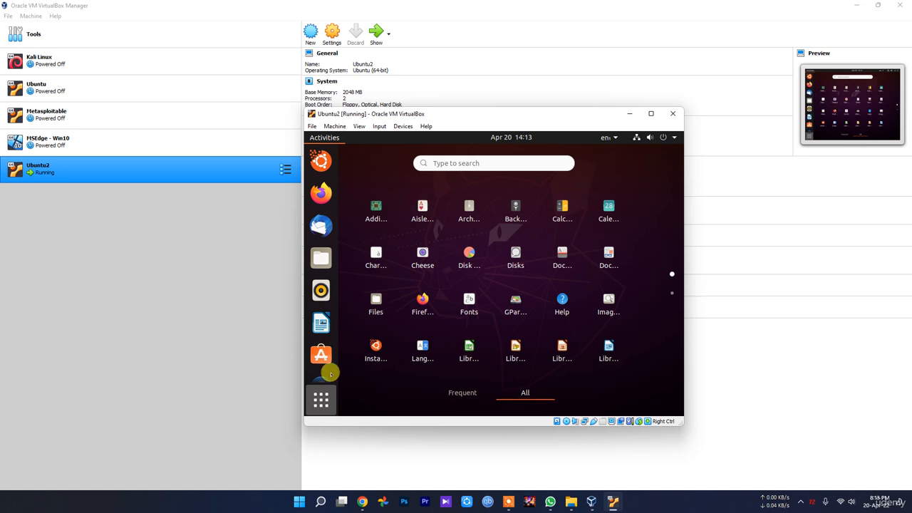
pyautogui.scroll(-1, 330, 369)
pyautogui.click(483, 159)
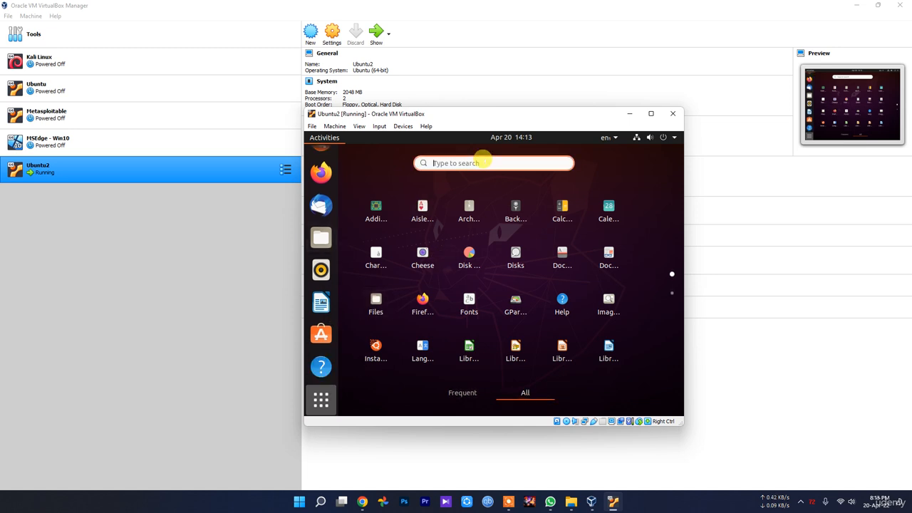
pyautogui.write('ter')
pyautogui.click(476, 212)
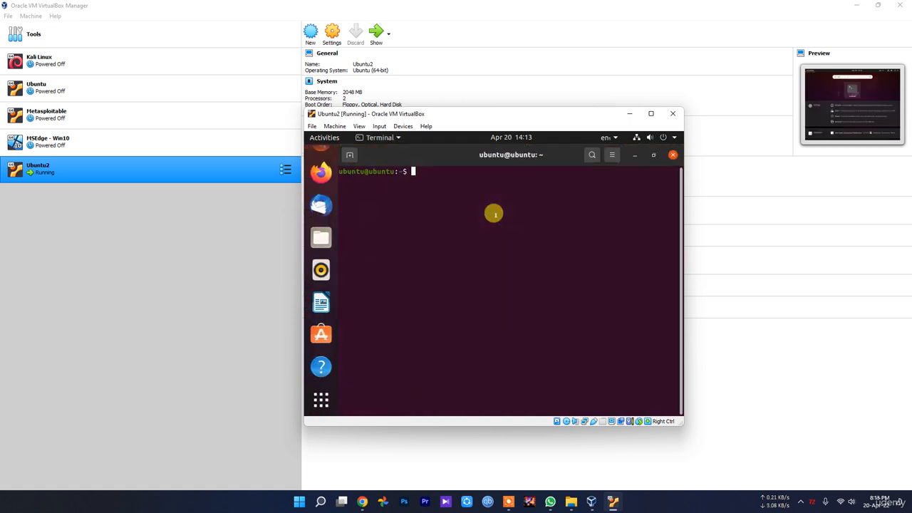
# Run ifconfig in the Terminal to check the network configuration
pyautogui.write('tu:~$ i')
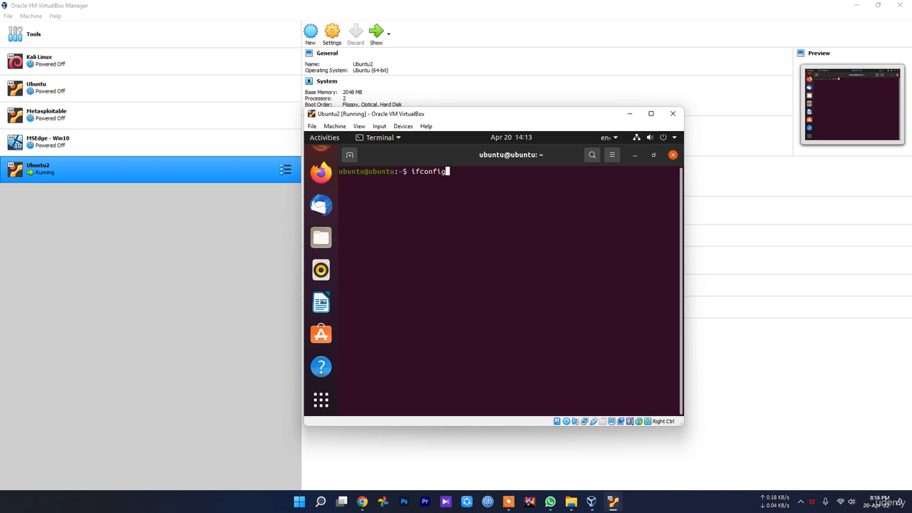
pyautogui.write('fconfig')
pyautogui.press('Return')
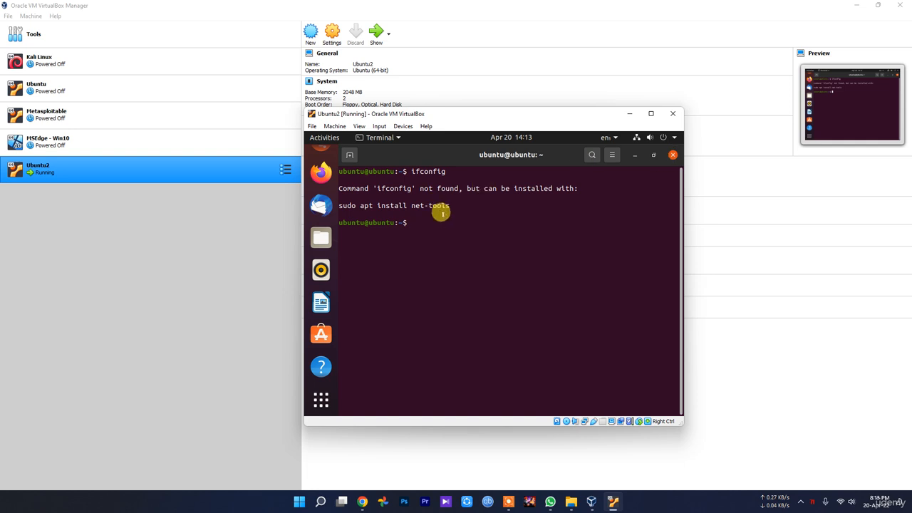
# Copy the suggested command sudo apt install net-tools and run it in the Terminal
pyautogui.moveTo(439, 209); pyautogui.dragTo(332, 204)
pyautogui.rightClick(341, 206)
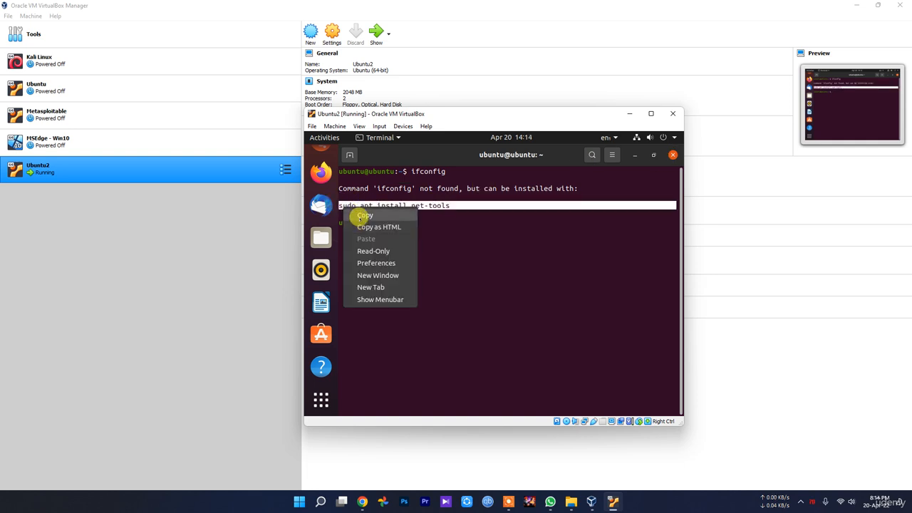
pyautogui.click(360, 214)
pyautogui.rightClick(427, 224)
pyautogui.click(451, 253)
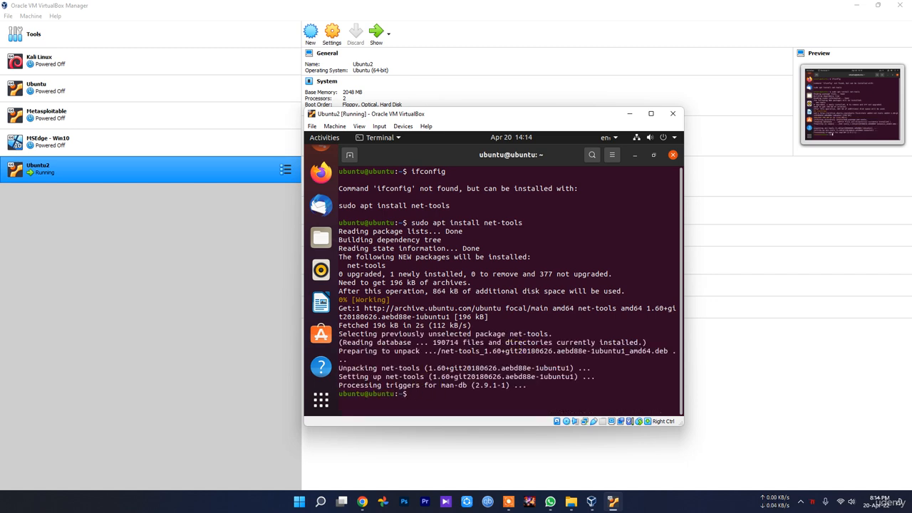
# Run ifconfig again and examine the IP address of the enp0s3 interface
pyautogui.write('ig')
pyautogui.press('Return')
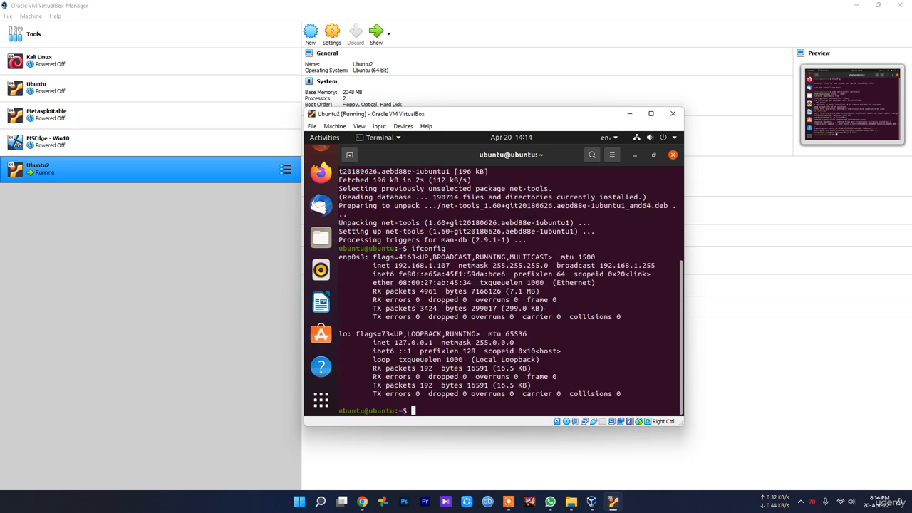
pyautogui.moveTo(449, 264); pyautogui.dragTo(394, 264)
pyautogui.click(445, 308)
# Open Firefox in the Ubuntu2 machine and search the web for "google" to test the internet connection
pyautogui.click(321, 174)
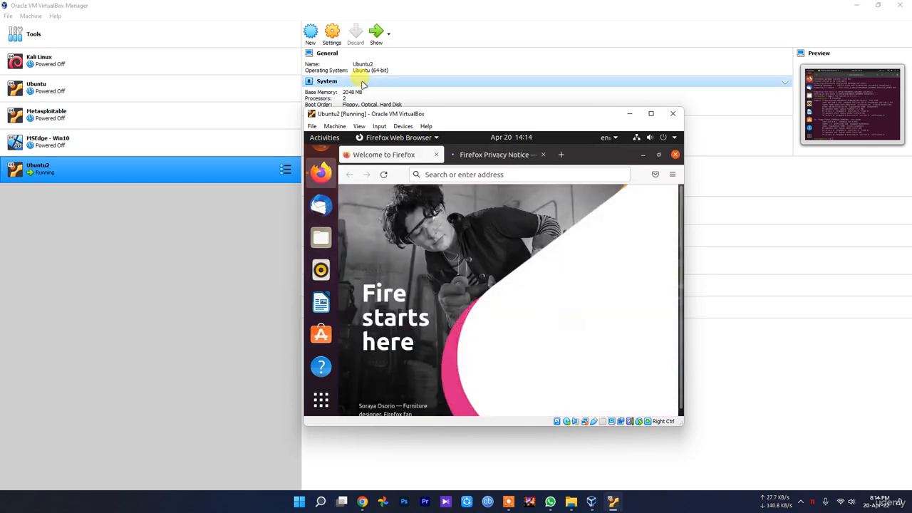
pyautogui.click(461, 175)
pyautogui.write('g')
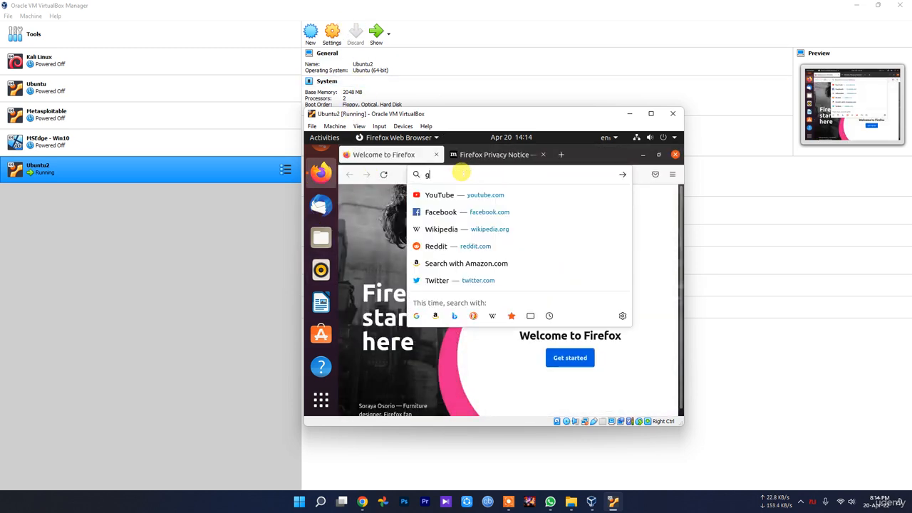
pyautogui.write('oogle')
pyautogui.press('Return')
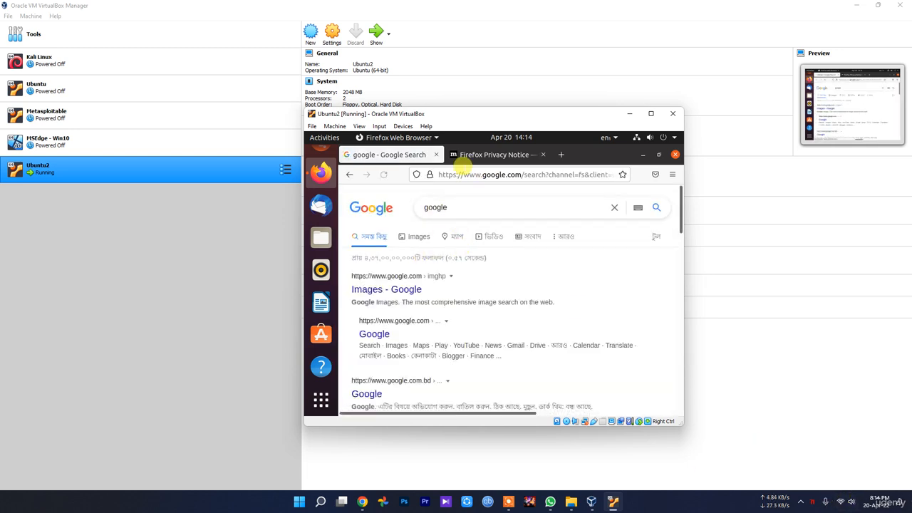
# Close Firefox with both its tabs and close the Terminal window
pyautogui.click(674, 154)
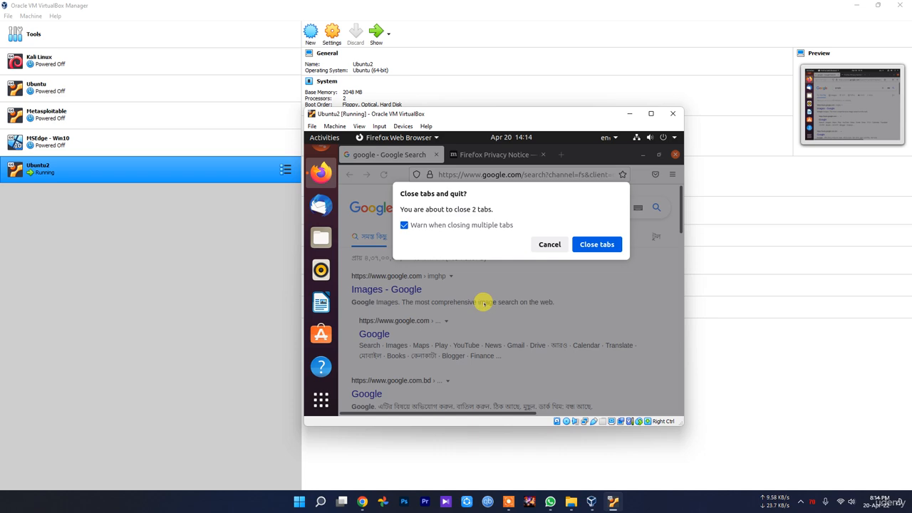
pyautogui.click(586, 246)
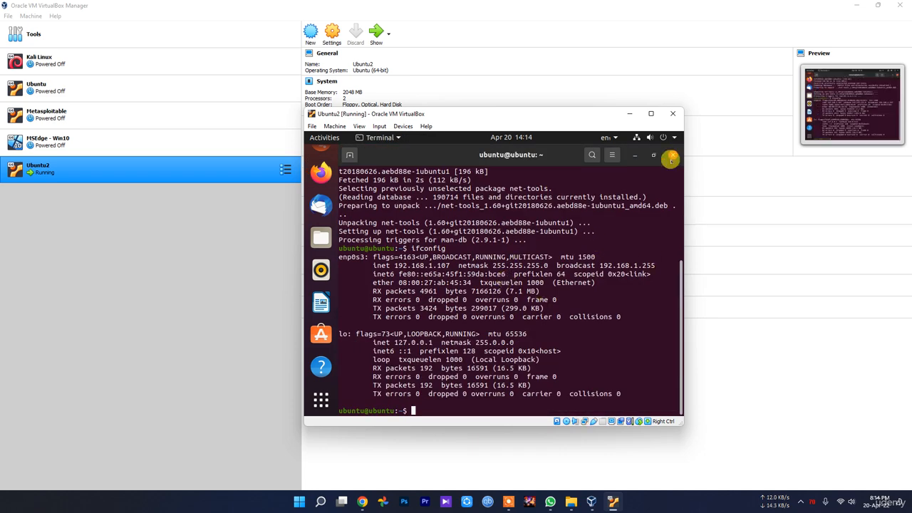
pyautogui.click(671, 158)
# Examine Ubuntu's Power Off / Log Out options and close them without choosing one
pyautogui.click(663, 137)
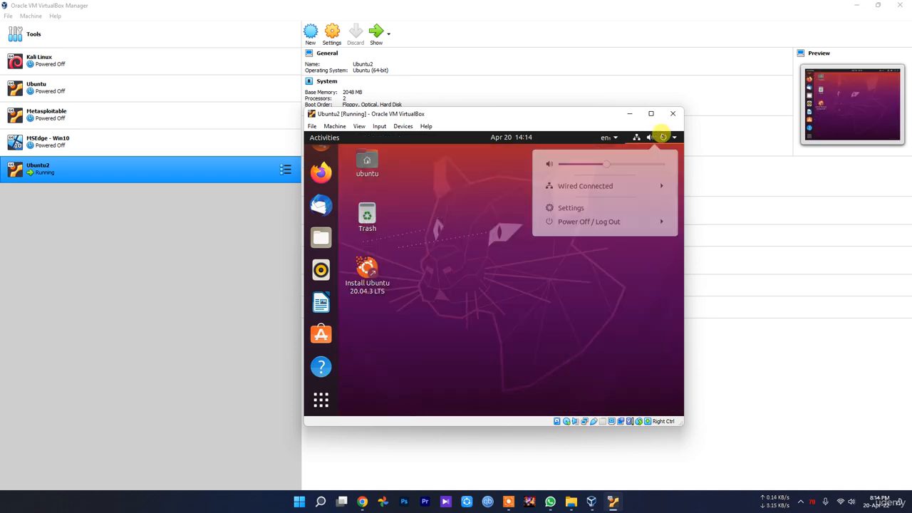
pyautogui.click(584, 223)
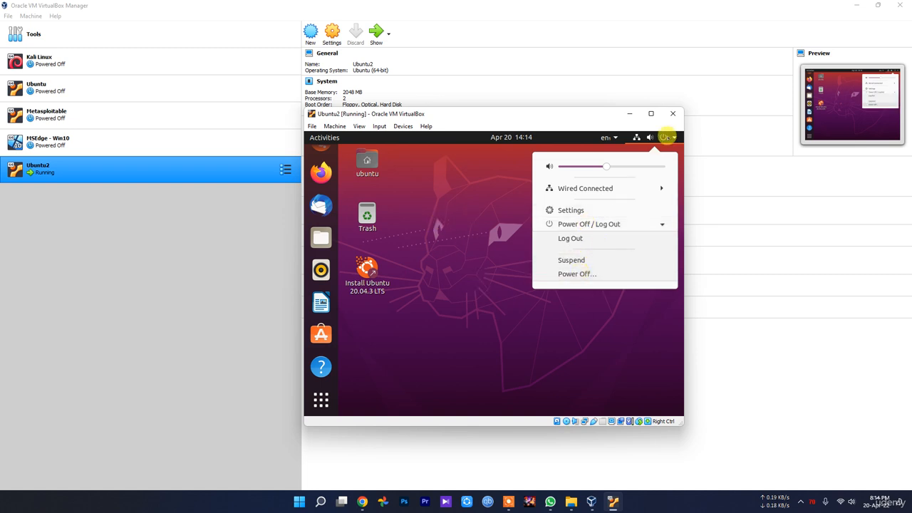
pyautogui.click(666, 138)
# Look over Ubuntu's frequent and full application lists, search for "sett" and open Settings
pyautogui.click(320, 400)
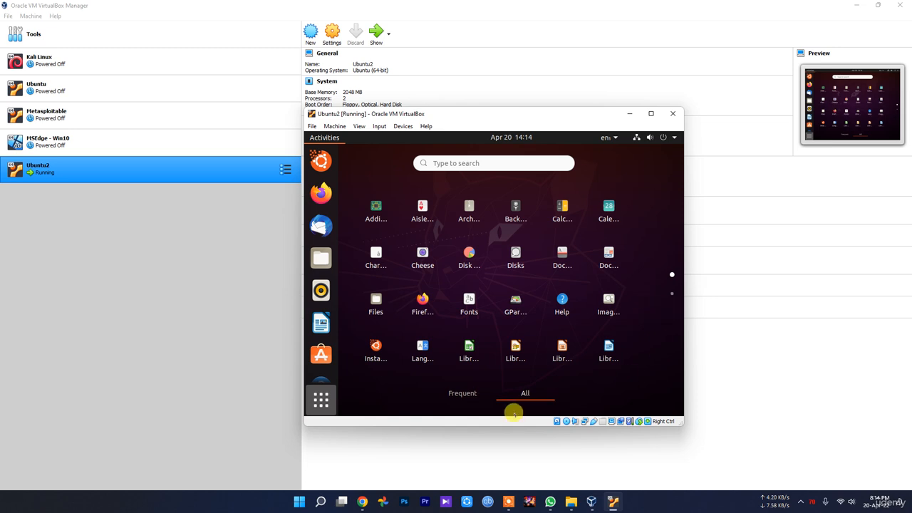
pyautogui.click(462, 393)
pyautogui.click(525, 393)
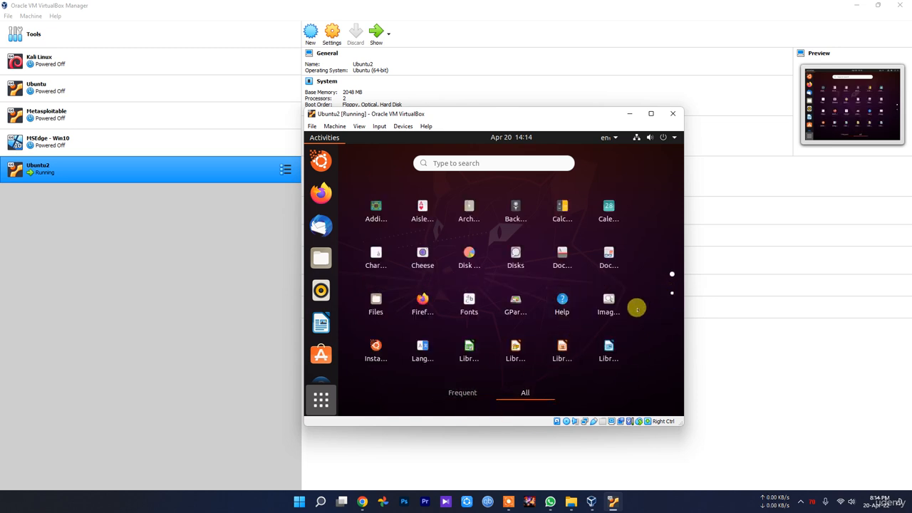
pyautogui.click(473, 161)
pyautogui.write('settI')
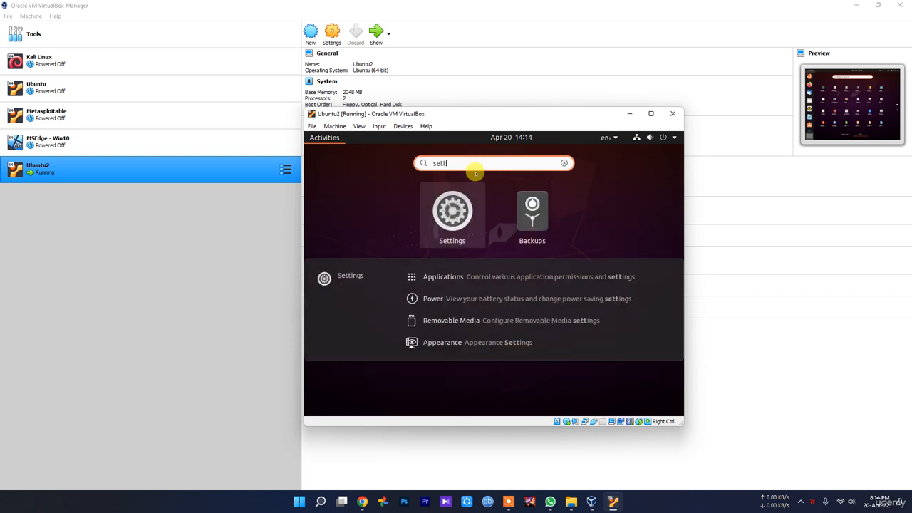
pyautogui.click(452, 221)
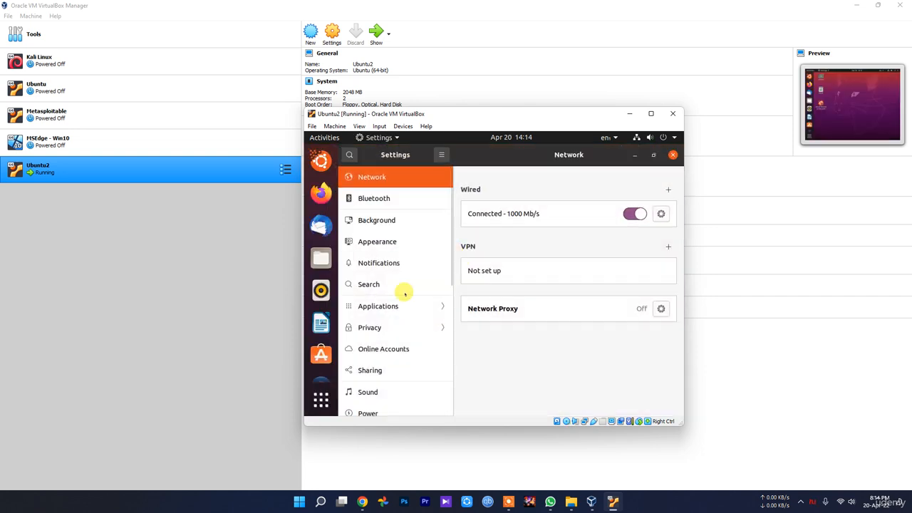
# Look through the Bluetooth, Background and Appearance settings and the remaining categories, and show the Activities overview
pyautogui.click(393, 201)
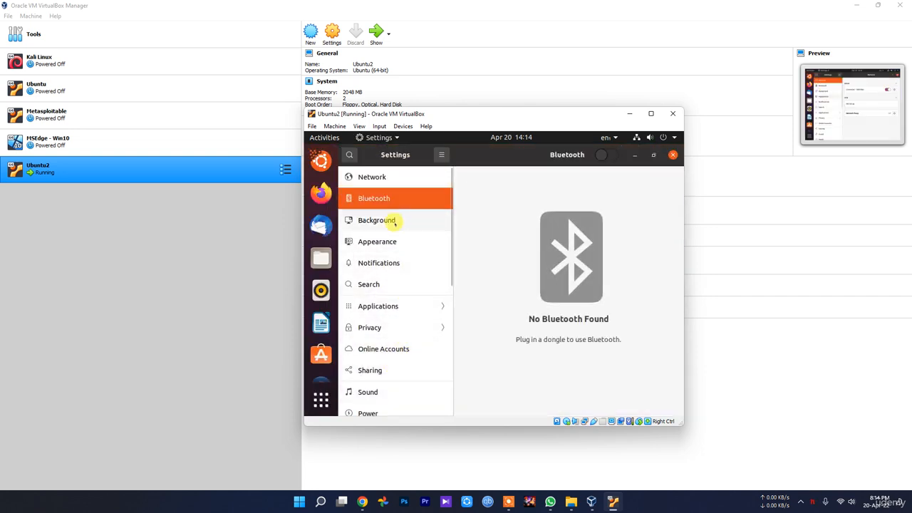
pyautogui.click(390, 221)
pyautogui.click(390, 241)
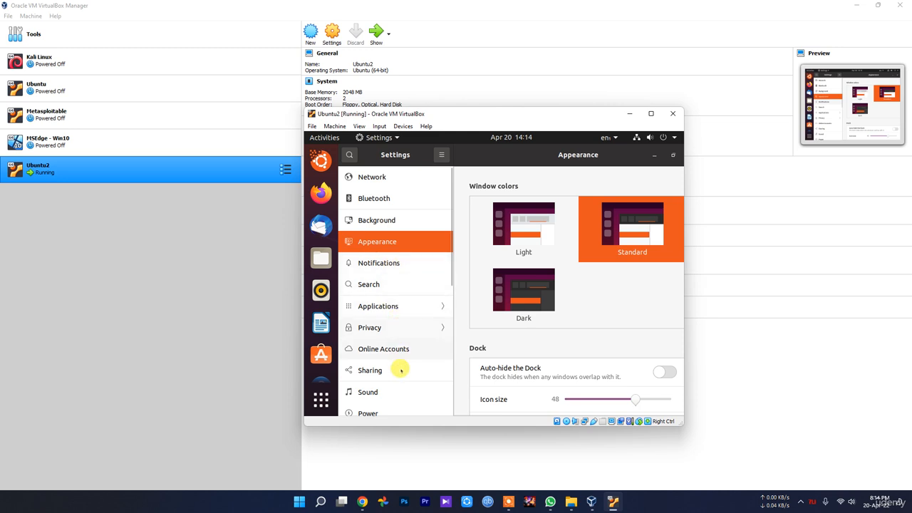
pyautogui.scroll(-5, 399, 371)
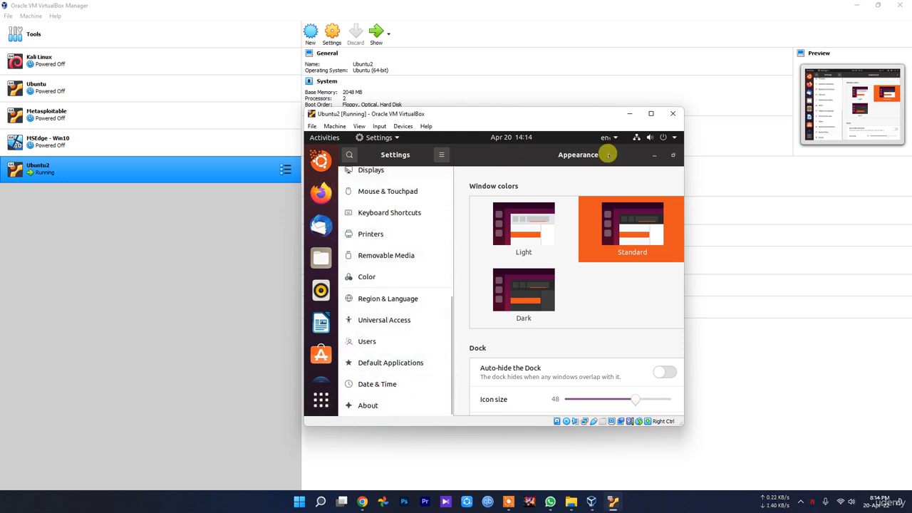
pyautogui.click(360, 137)
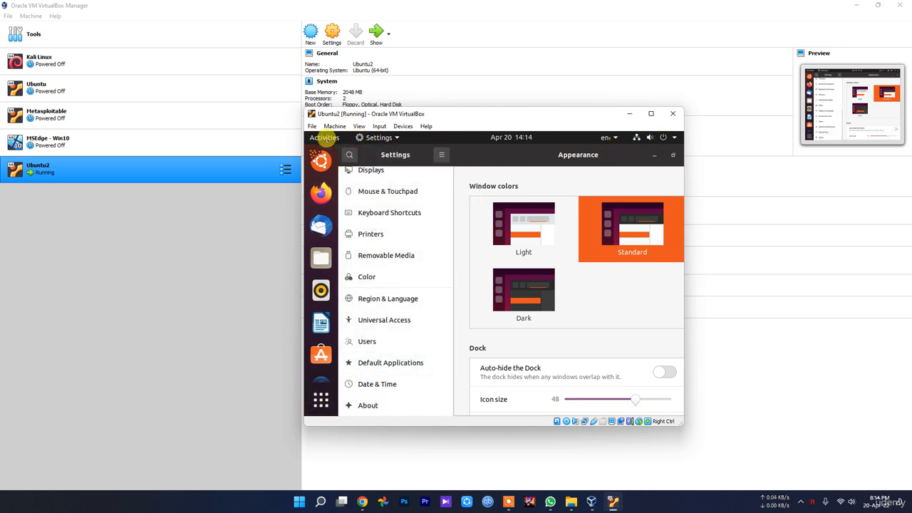
pyautogui.click(325, 138)
# Power off the Ubuntu session and acknowledge the request to remove the installation medium
pyautogui.click(662, 137)
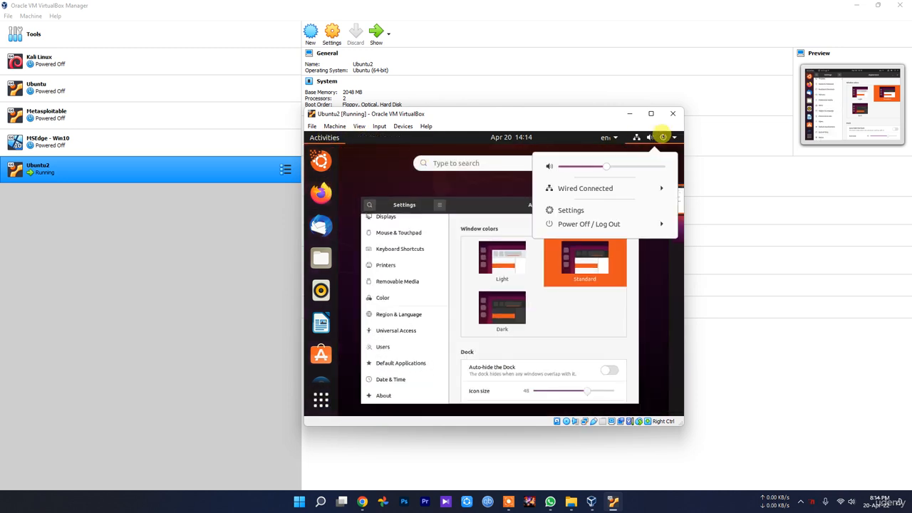
pyautogui.click(591, 224)
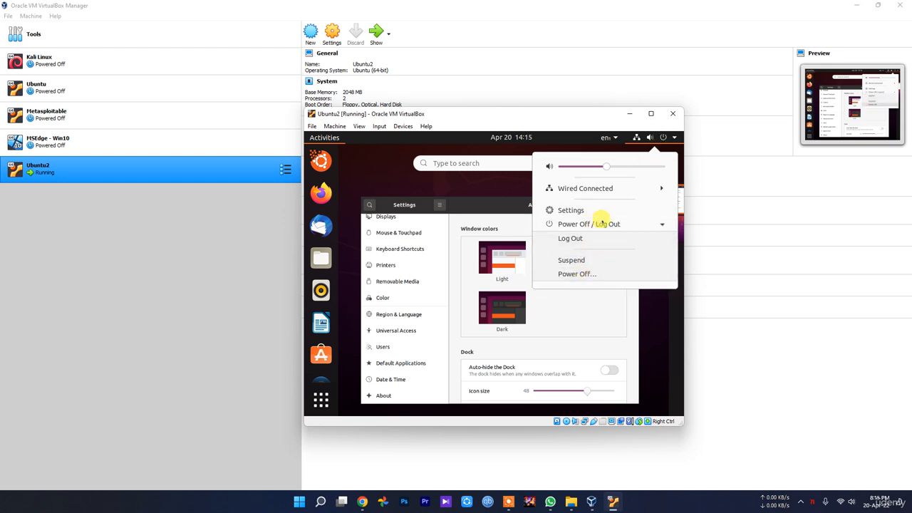
pyautogui.click(570, 275)
pyautogui.click(590, 312)
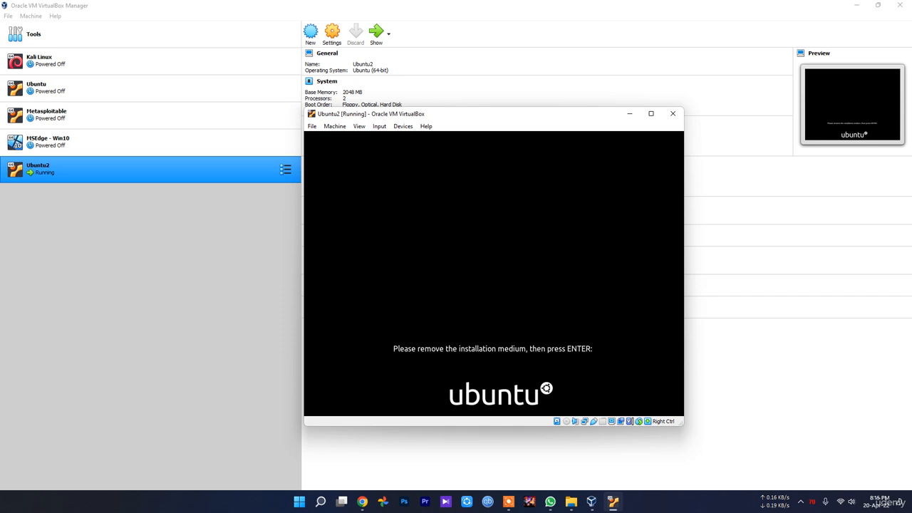
pyautogui.press('Return')
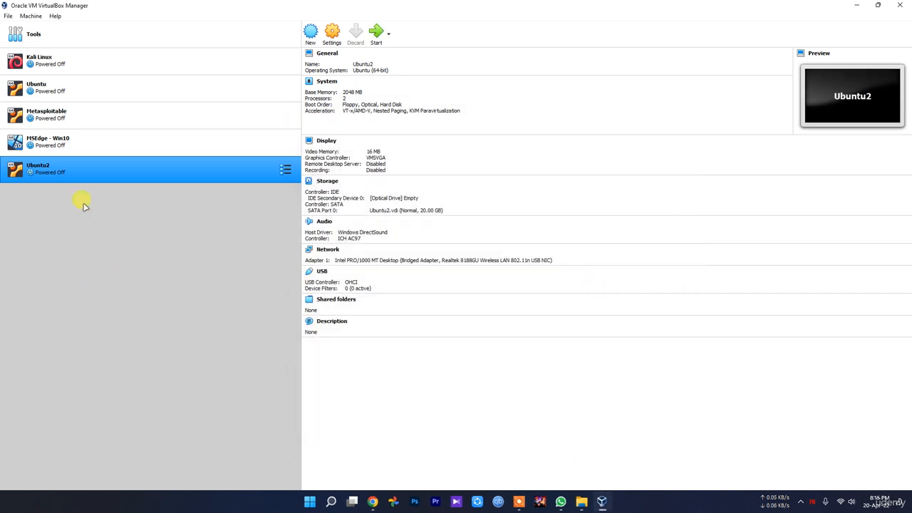
# Remove the Ubuntu2 virtual machine and delete all its files
pyautogui.rightClick(74, 174)
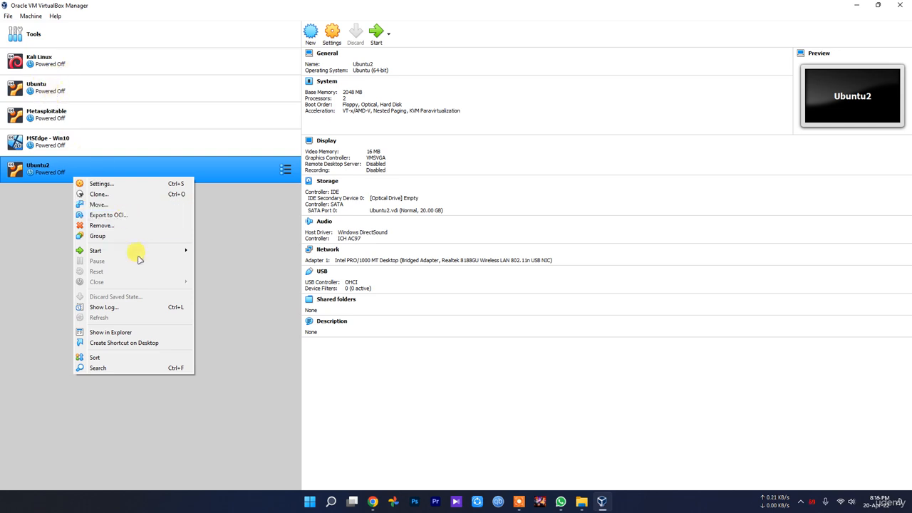
pyautogui.click(118, 225)
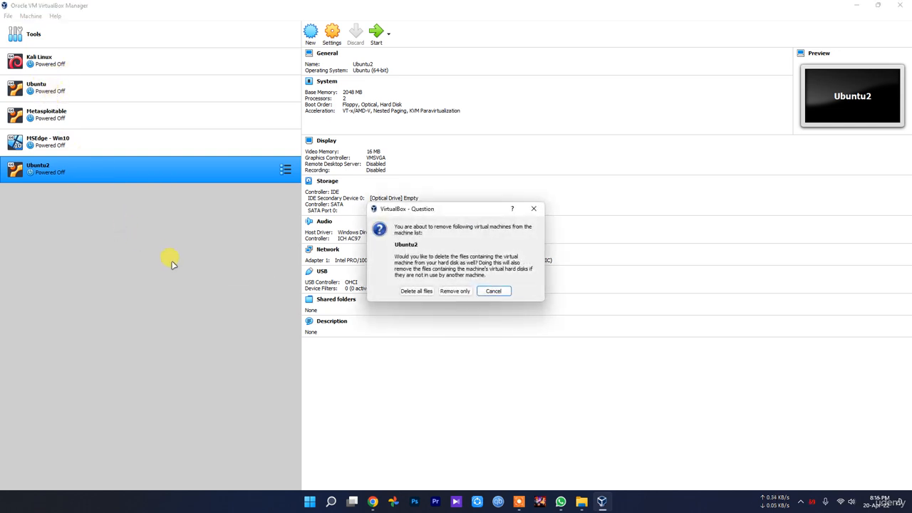
pyautogui.click(422, 292)
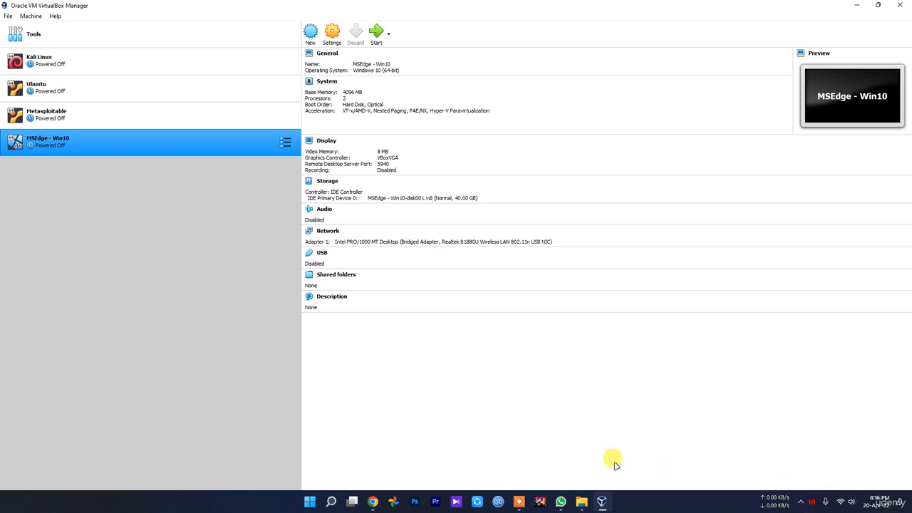
# Switch to File Explorer and examine the disc images and virtual machine files in New folder
pyautogui.moveTo(585, 498)
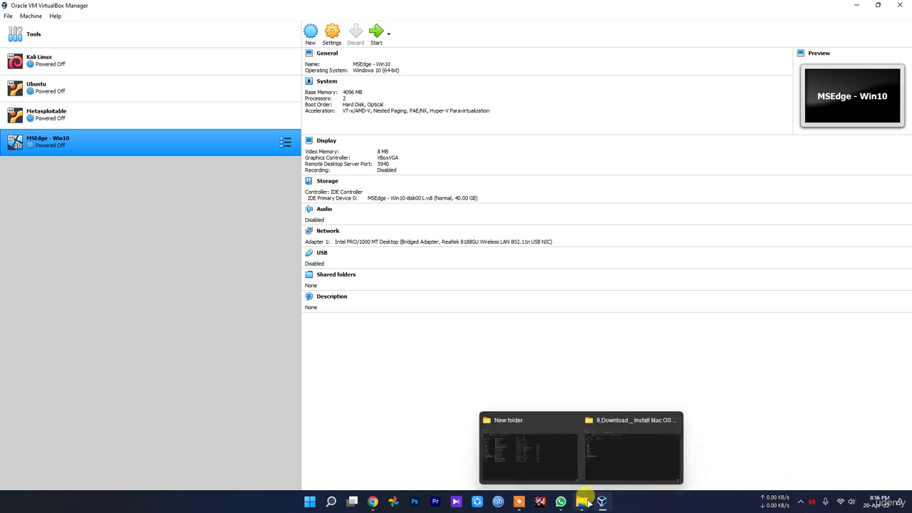
pyautogui.click(540, 468)
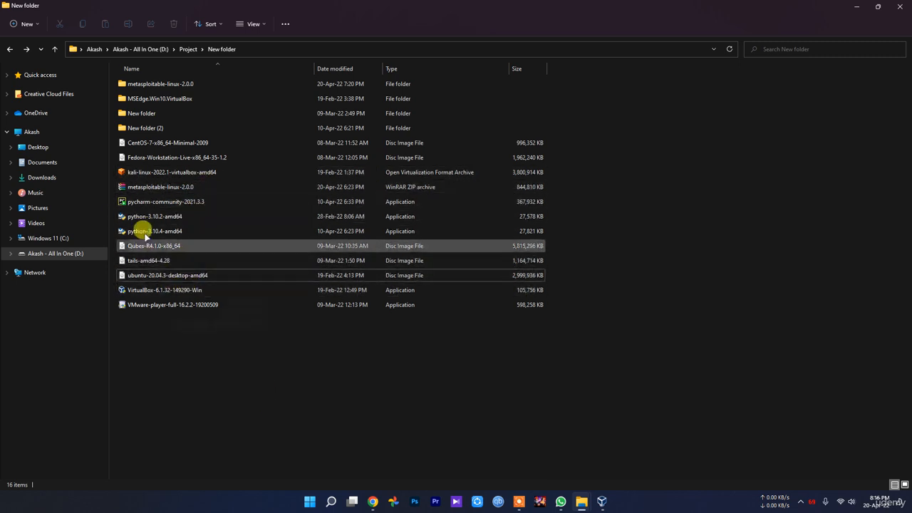
pyautogui.click(602, 502)
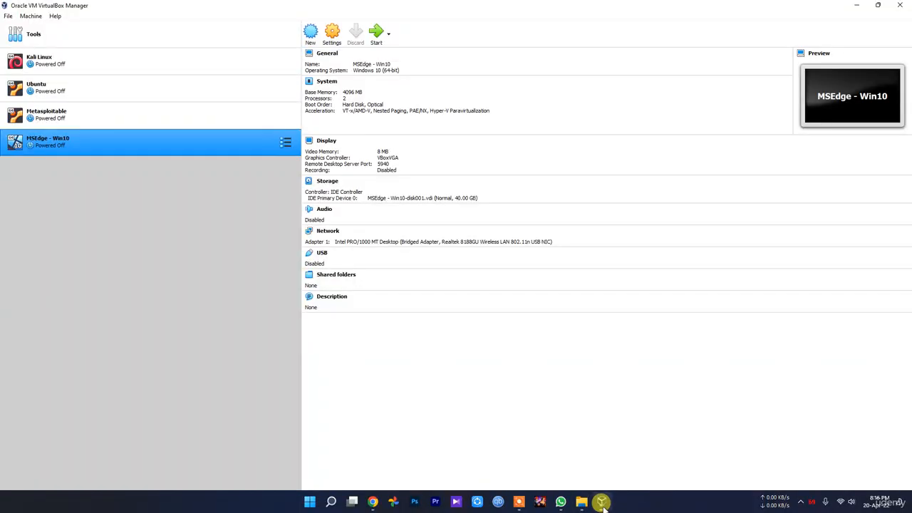
pyautogui.click(602, 502)
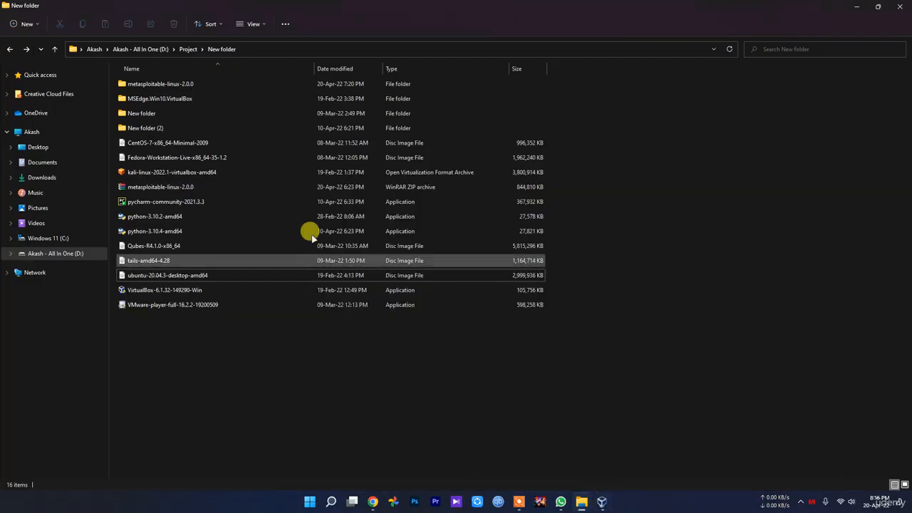
# Examine the contents of the metasploitable-linux-2.0.0 and MSEdge.Win10.VirtualBox folders, and switch back to VirtualBox Manager
pyautogui.doubleClick(193, 84)
pyautogui.doubleClick(171, 85)
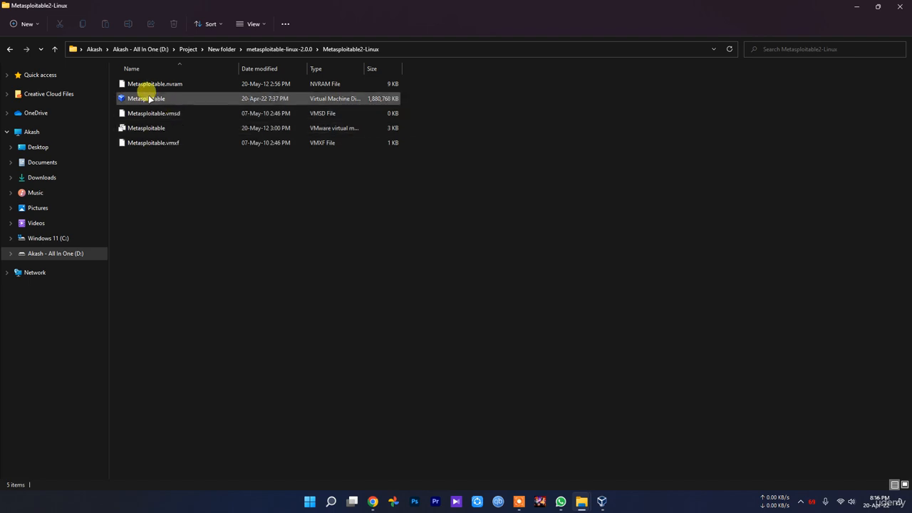
pyautogui.hotkey('alt', 'Left')
pyautogui.hotkey('alt', 'Left')
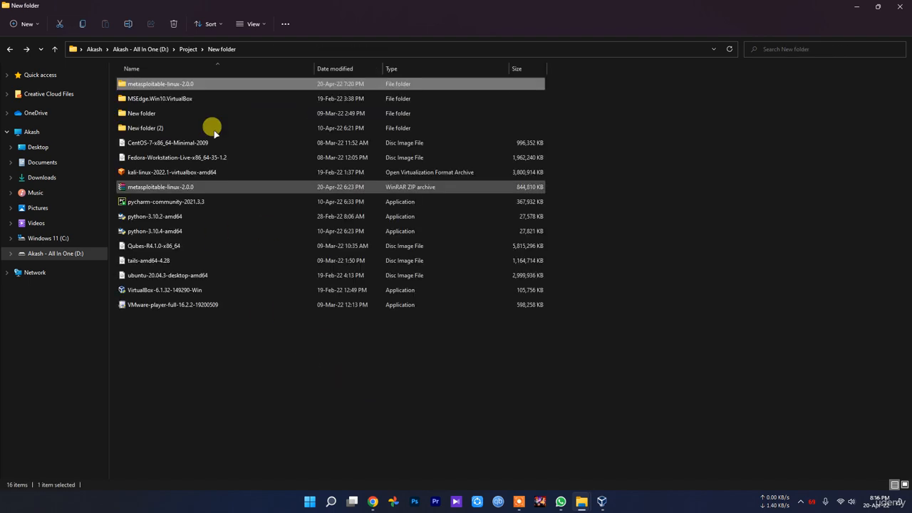
pyautogui.doubleClick(177, 100)
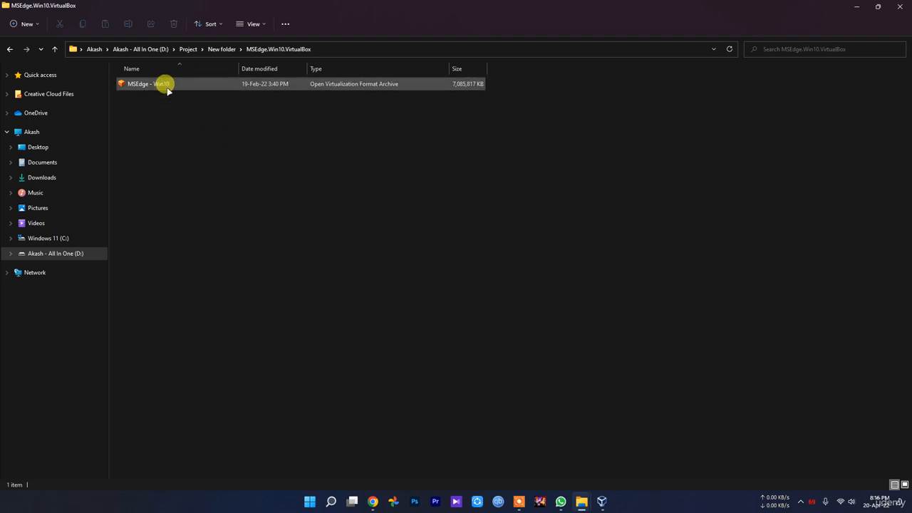
pyautogui.hotkey('alt', 'Left')
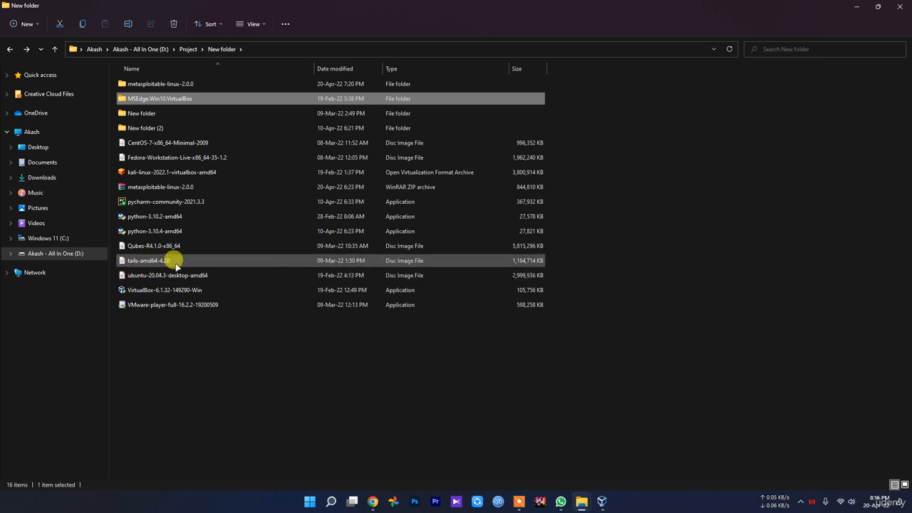
pyautogui.click(602, 501)
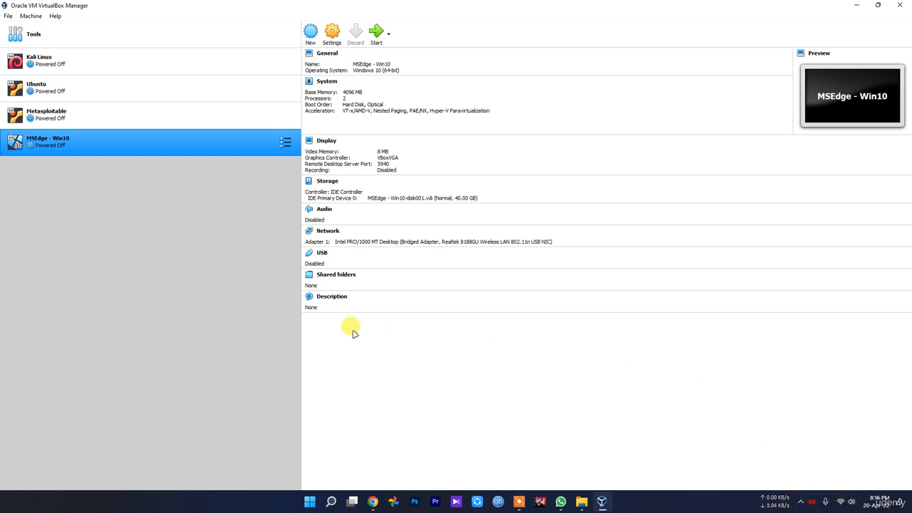
pyautogui.click(802, 502)
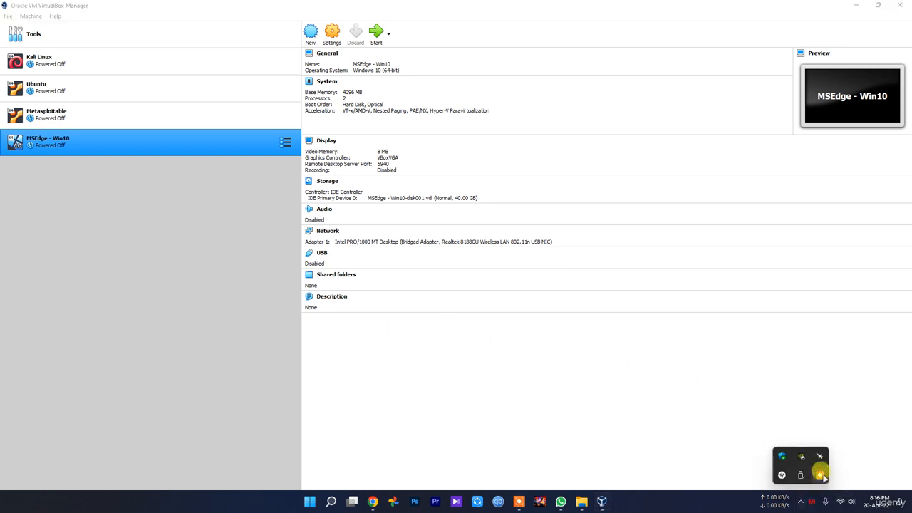